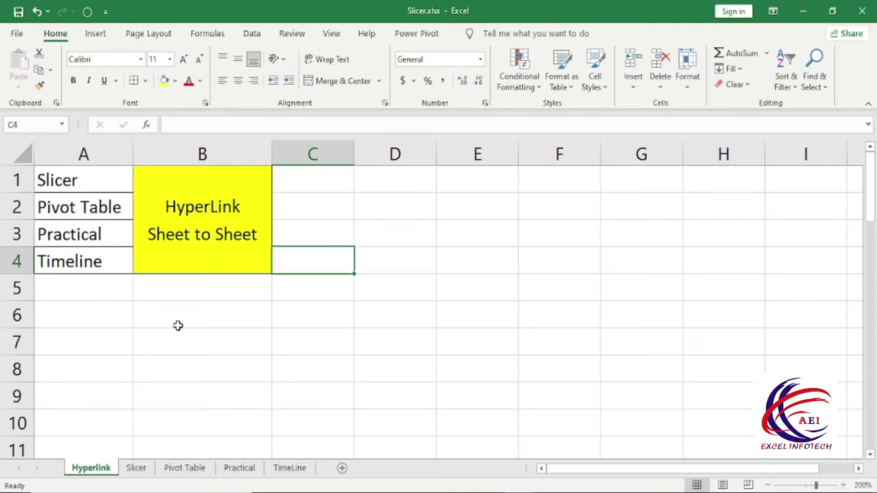
pyautogui.click(191, 213)
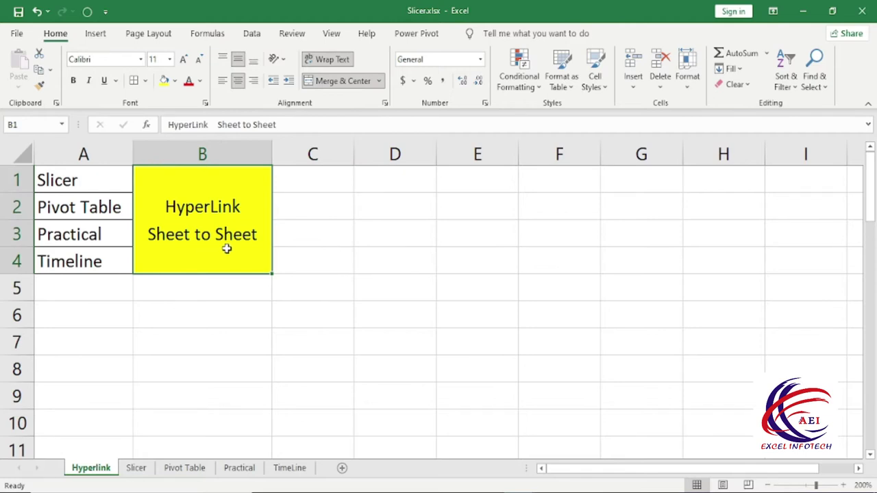
pyautogui.click(63, 183)
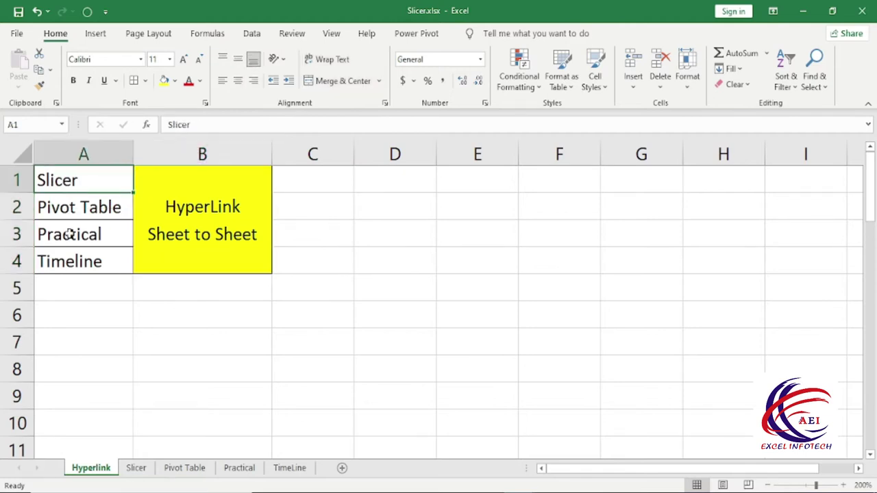
pyautogui.click(136, 470)
pyautogui.click(182, 469)
pyautogui.click(238, 470)
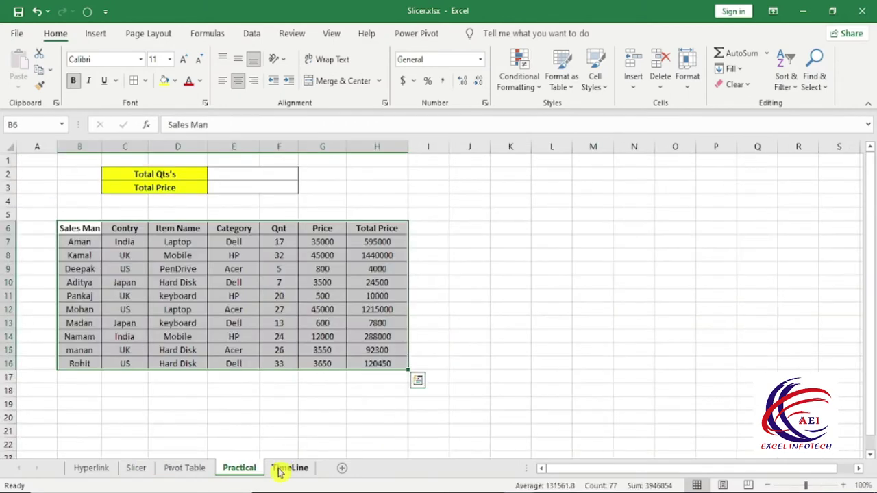
pyautogui.click(281, 471)
pyautogui.click(103, 470)
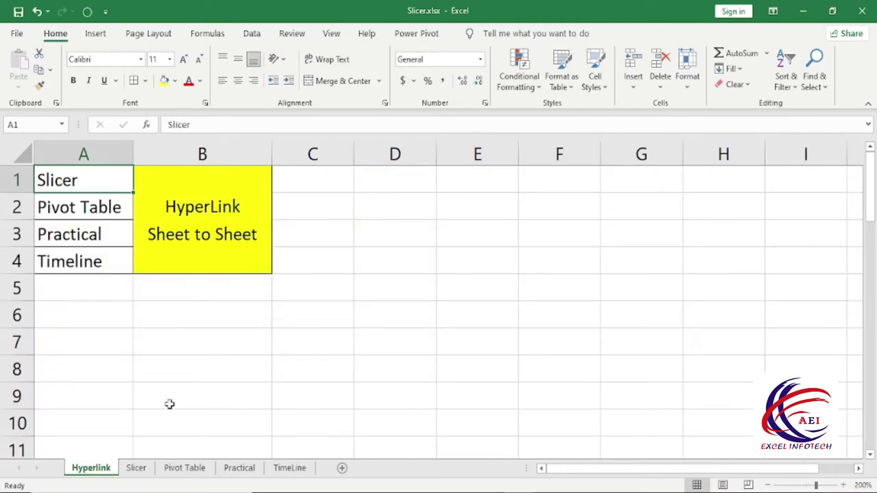
pyautogui.click(141, 468)
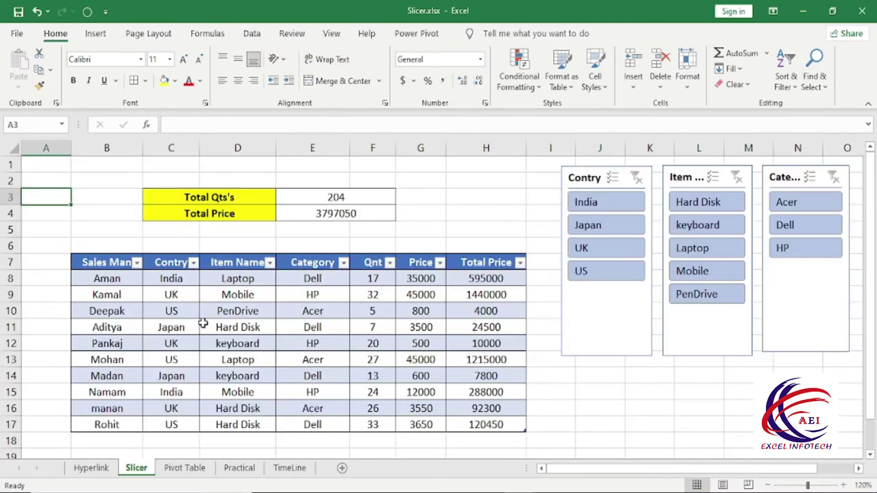
pyautogui.click(96, 466)
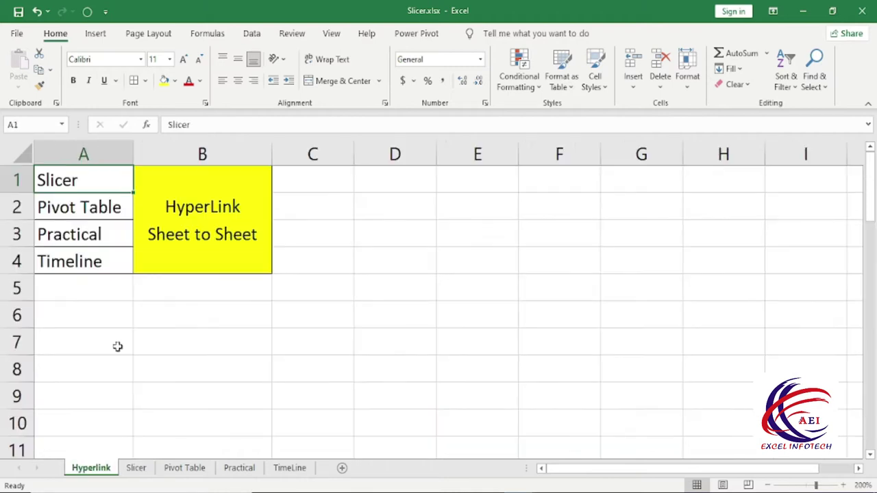
pyautogui.click(75, 212)
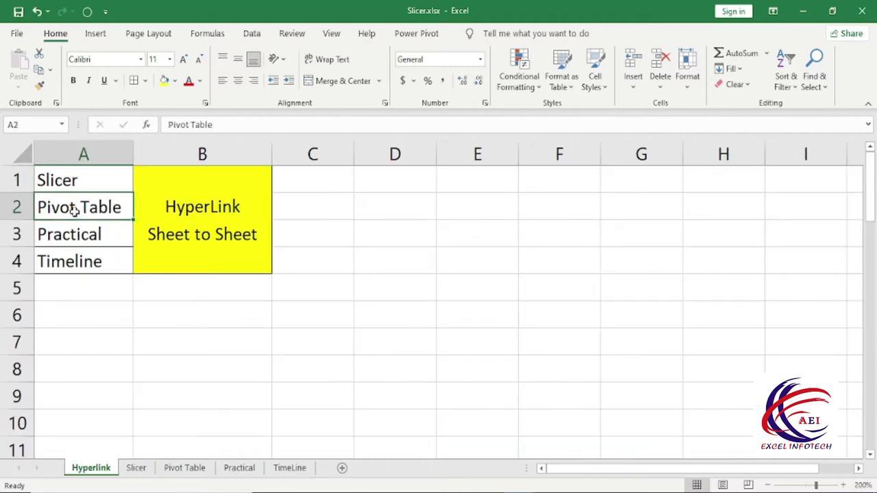
pyautogui.click(189, 470)
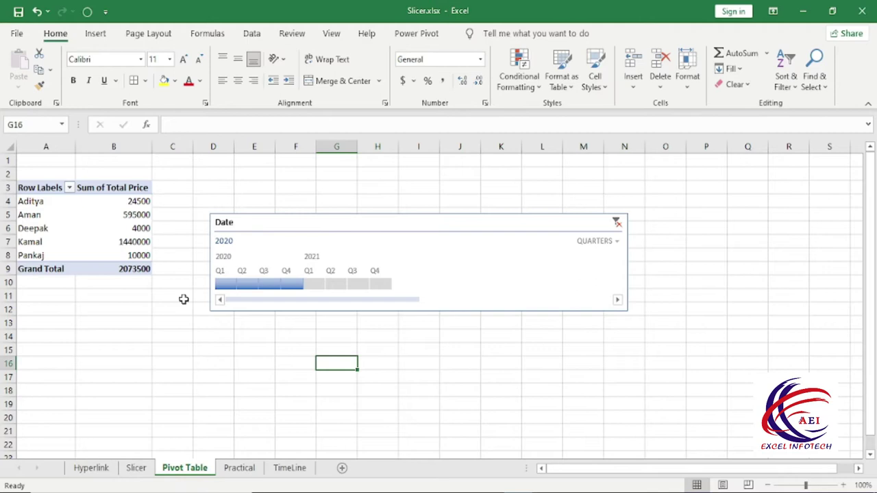
pyautogui.click(90, 469)
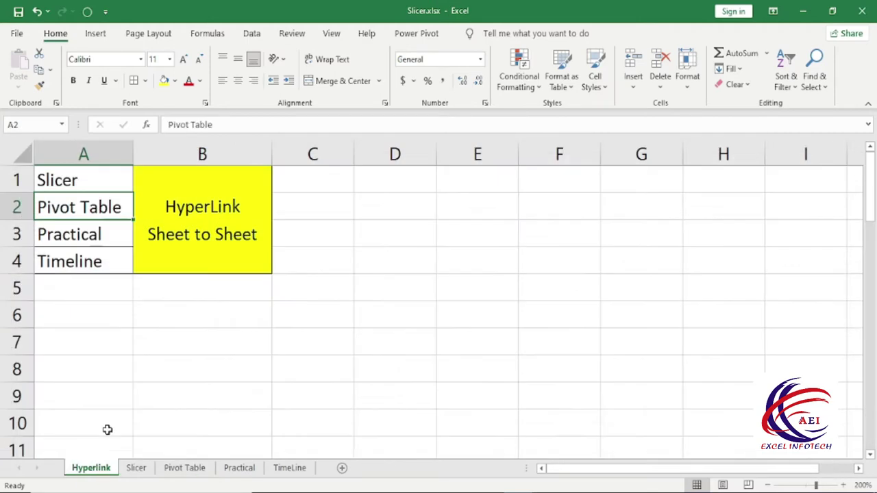
pyautogui.press('Up')
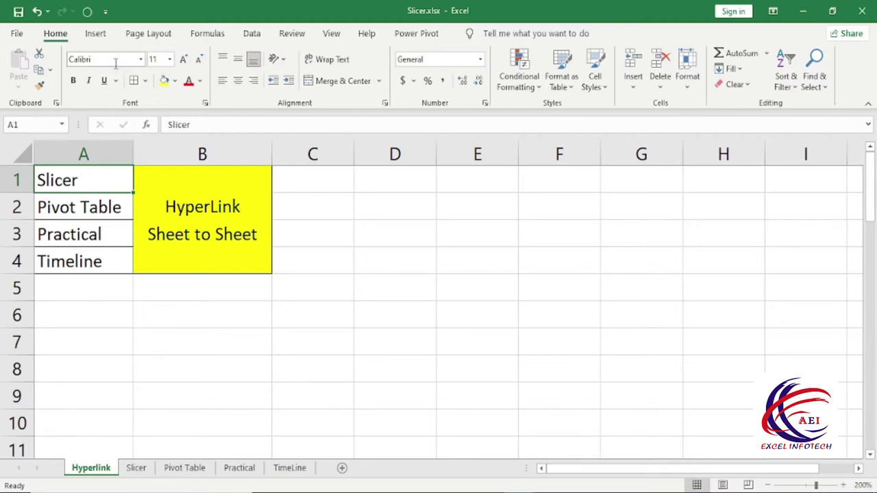
# Step: Start a Place in This Document link for cell A1 targeting the Slicer sheet at A1
pyautogui.click(96, 35)
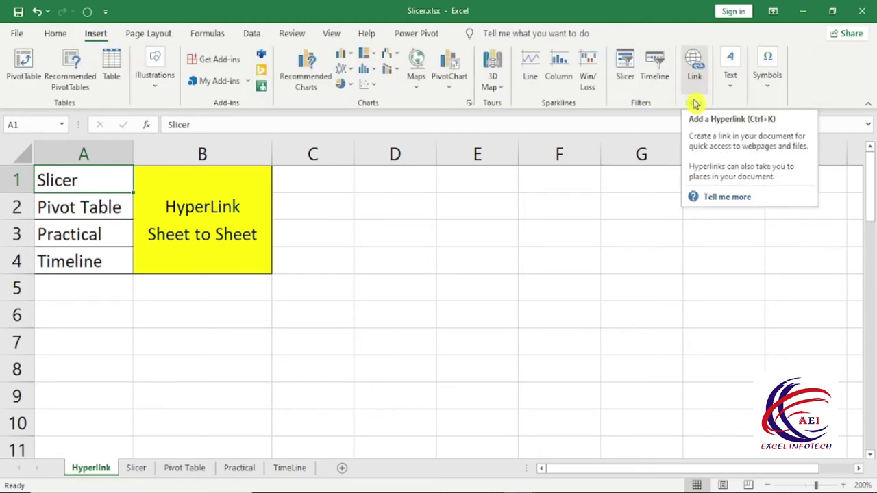
pyautogui.click(695, 75)
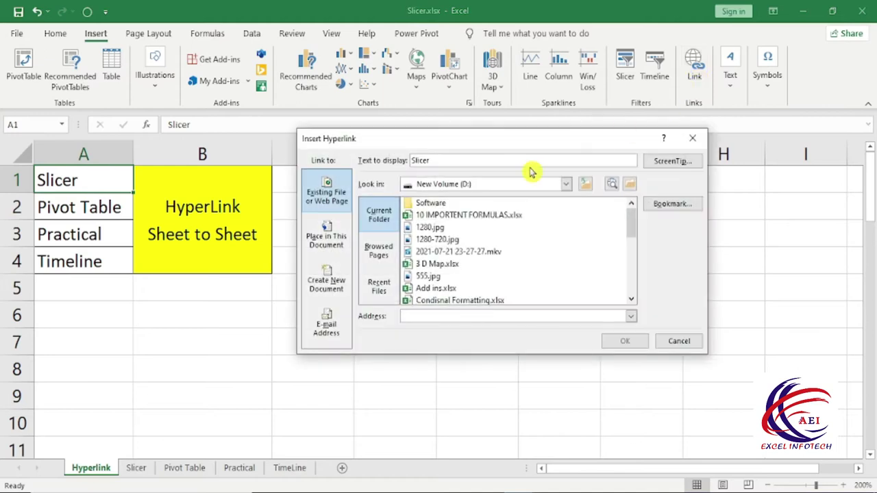
pyautogui.click(337, 252)
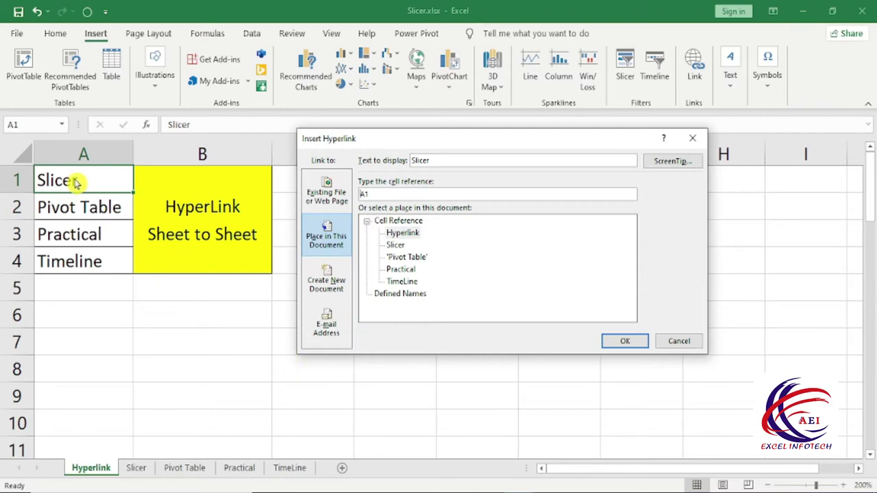
pyautogui.click(396, 245)
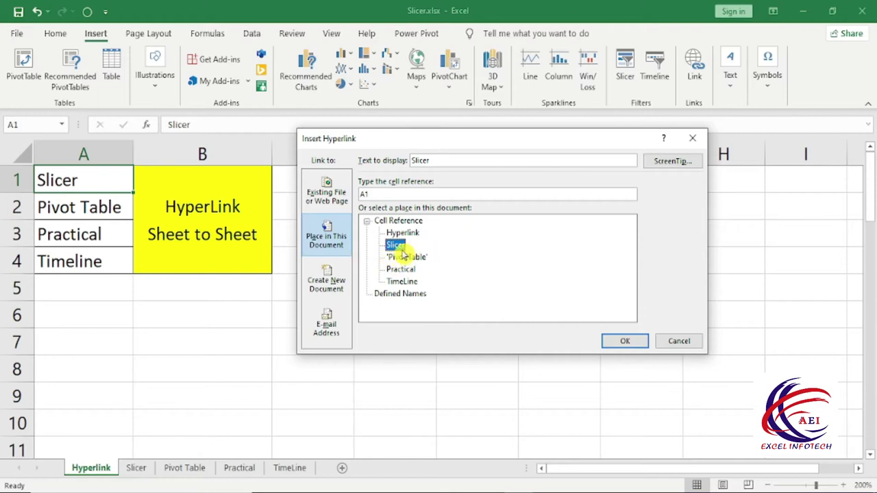
pyautogui.doubleClick(396, 195)
pyautogui.moveTo(397, 194); pyautogui.dragTo(358, 195)
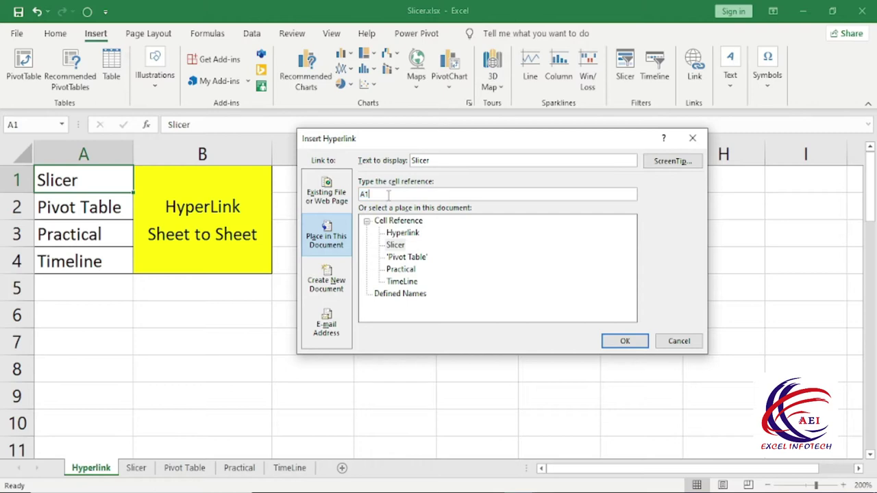
# Step: Keep display text 'Slicer', confirm the link, and test it by jumping to Slicer and back
pyautogui.click(445, 161)
pyautogui.moveTo(446, 161); pyautogui.dragTo(410, 161)
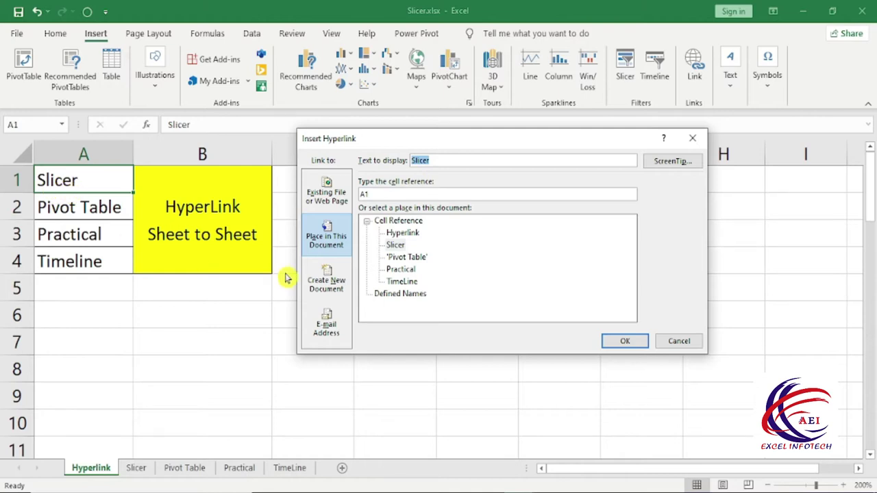
pyautogui.click(396, 245)
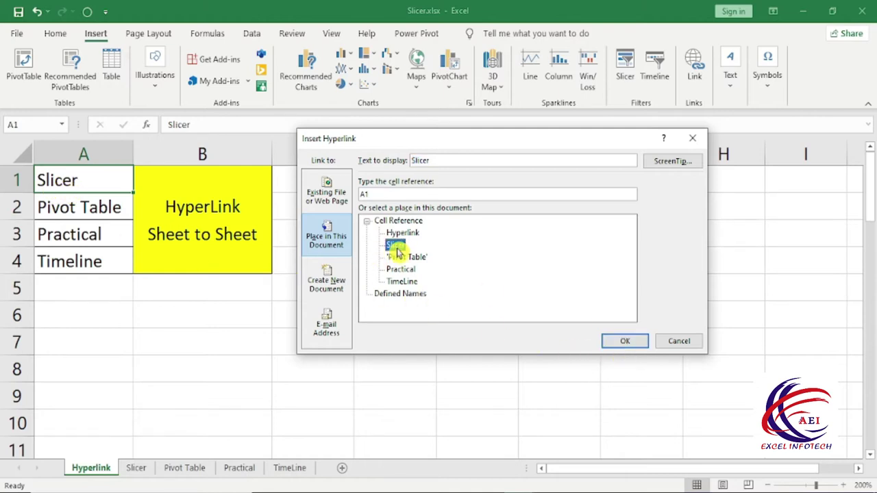
pyautogui.click(627, 341)
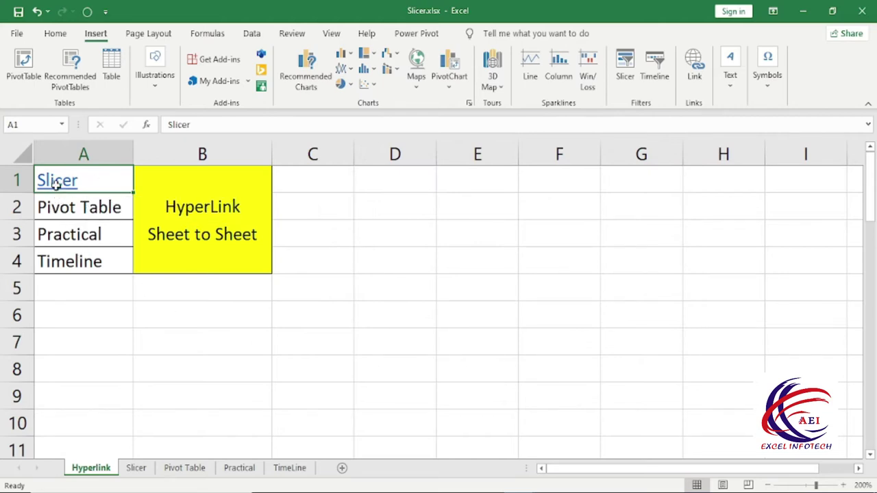
pyautogui.click(56, 182)
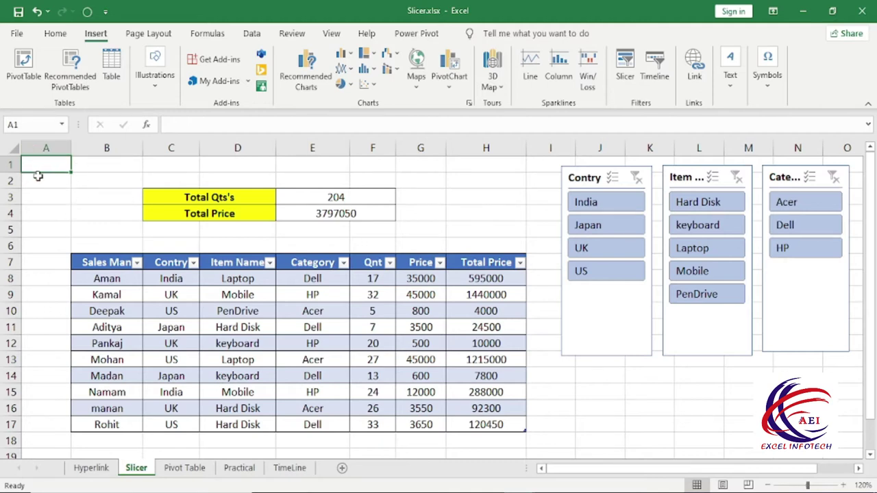
pyautogui.click(80, 469)
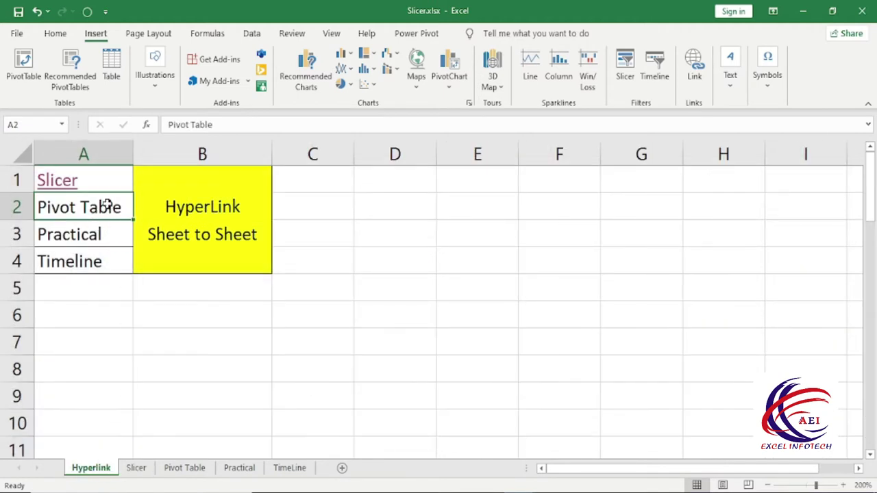
# Step: Link Pivot Table in A2 to the Pivot Table sheet with cell reference A10
pyautogui.rightClick(108, 204)
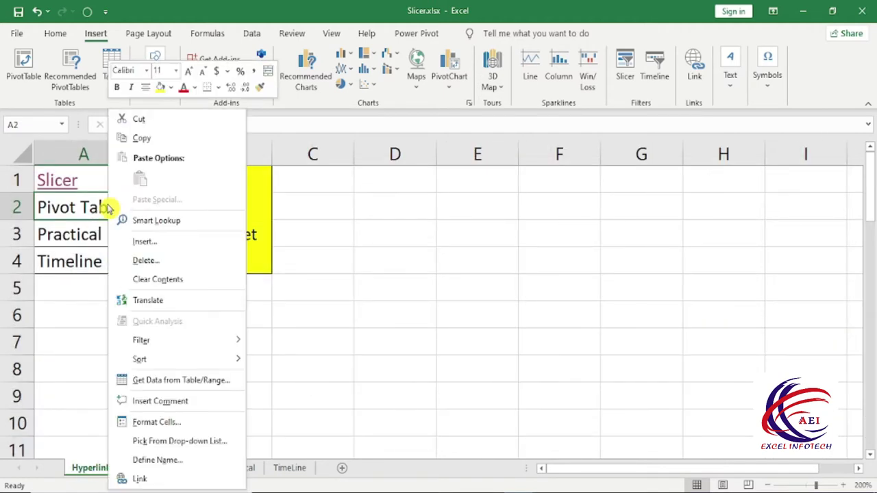
pyautogui.click(151, 482)
pyautogui.moveTo(206, 274)
pyautogui.mouseDown()
pyautogui.moveTo(357, 229)
pyautogui.moveTo(416, 170)
pyautogui.mouseUp()
pyautogui.click(324, 285)
pyautogui.click(295, 221)
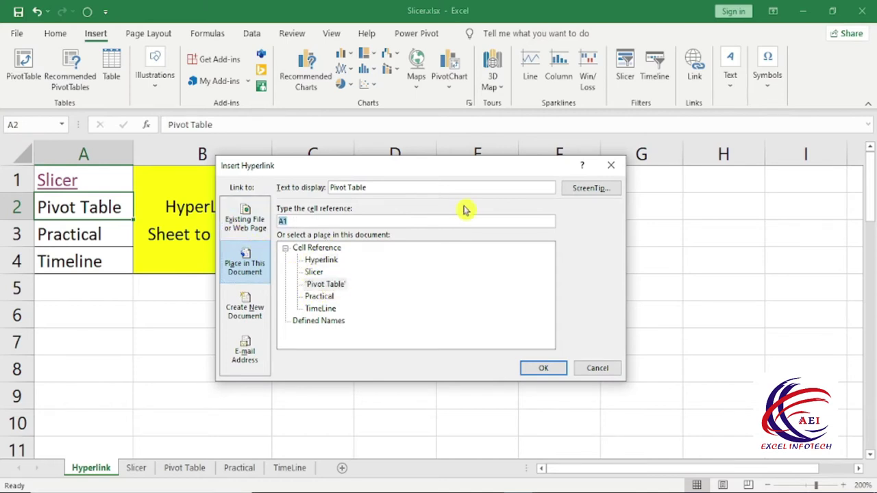
pyautogui.write('a10')
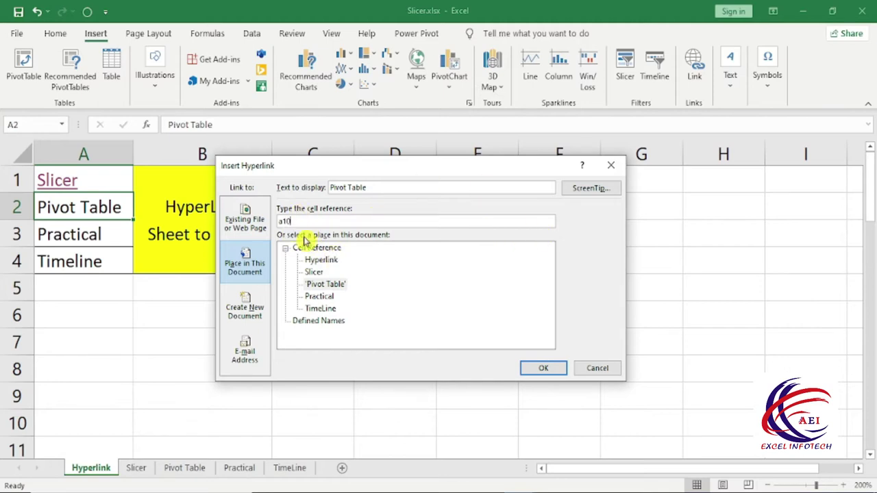
pyautogui.click(554, 370)
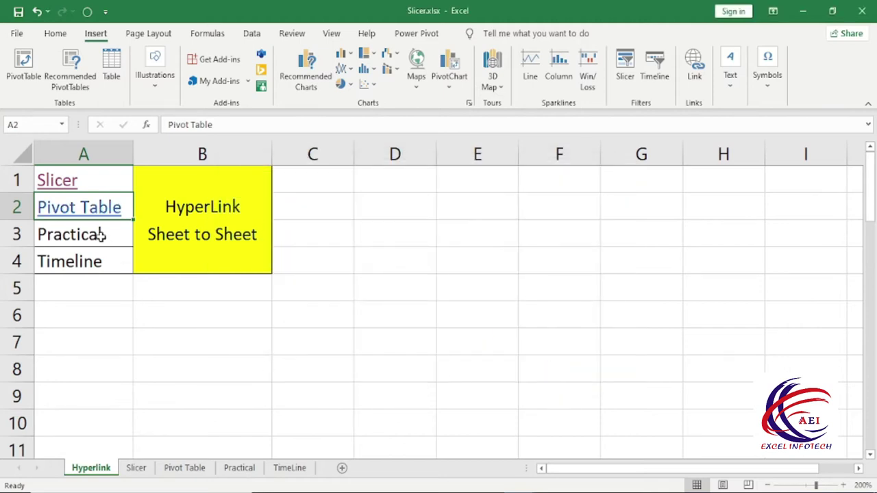
# Step: Follow the Pivot Table link, verify it lands on A10, and return to the Hyperlink sheet
pyautogui.click(82, 216)
pyautogui.click(35, 125)
pyautogui.click(37, 125)
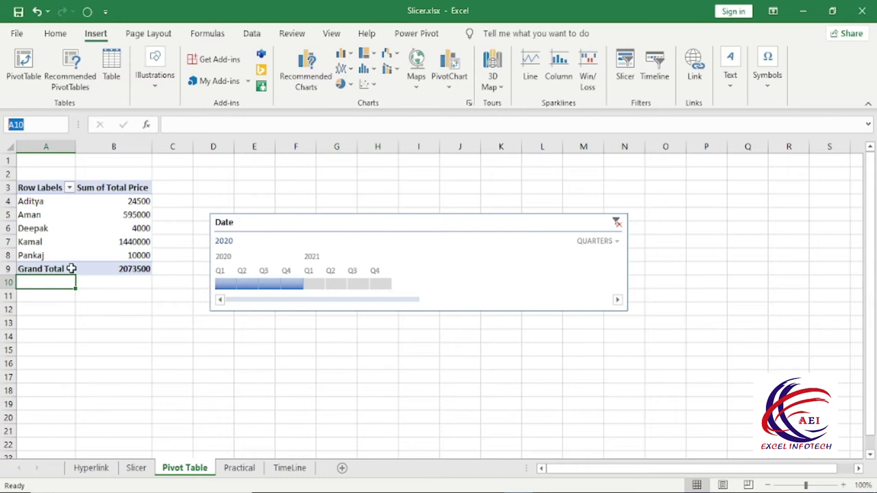
pyautogui.click(92, 467)
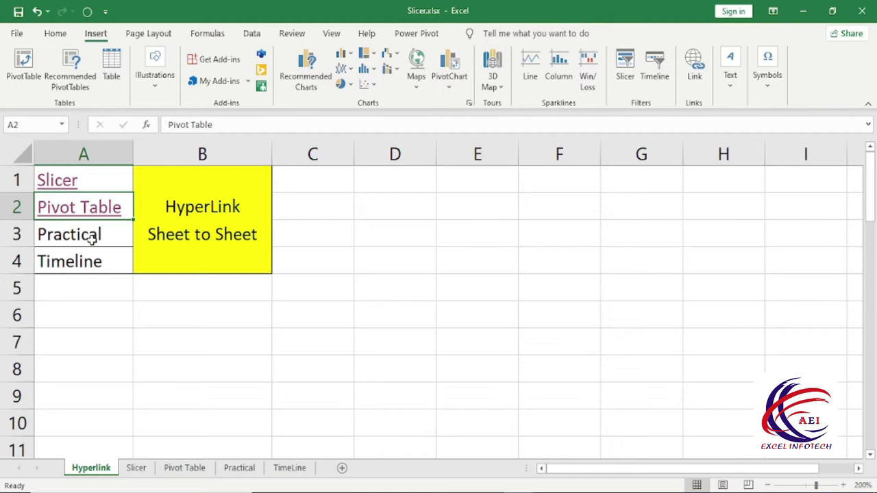
# Step: Link Practical in A3 to the Practical sheet, test the link, and return to Hyperlink
pyautogui.press('Down')
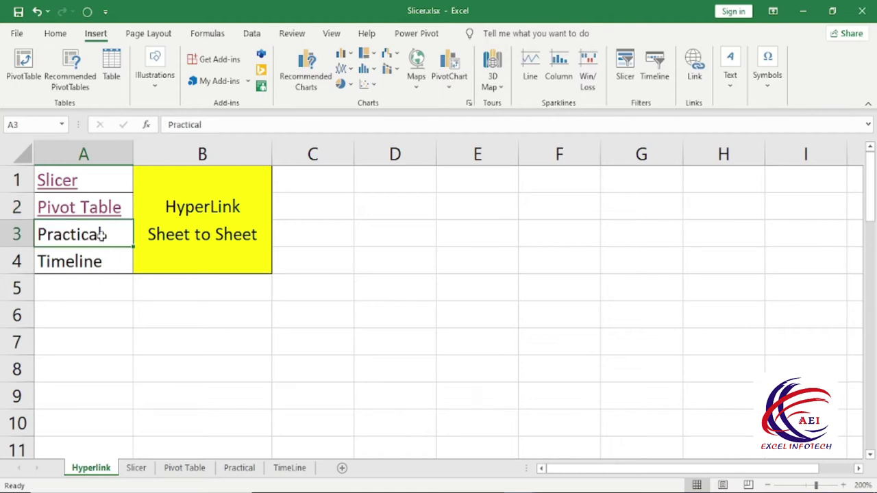
pyautogui.rightClick(101, 235)
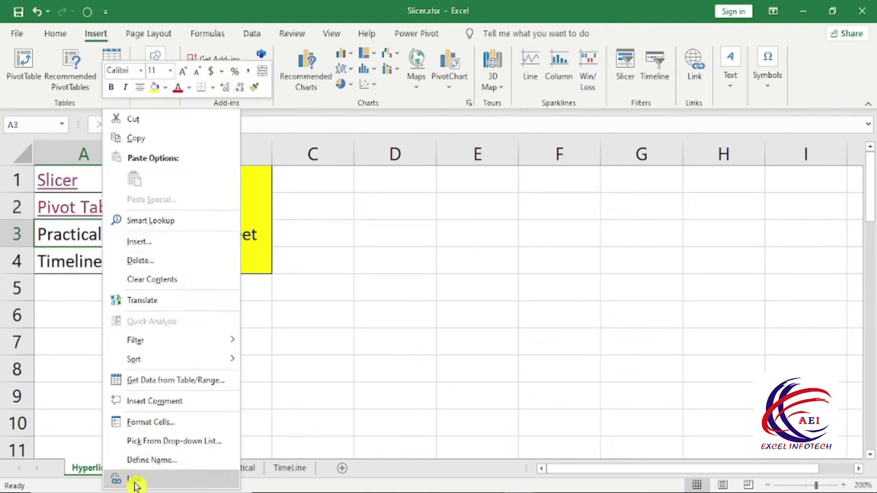
pyautogui.click(109, 478)
pyautogui.moveTo(202, 271); pyautogui.dragTo(346, 159)
pyautogui.click(251, 289)
pyautogui.click(475, 362)
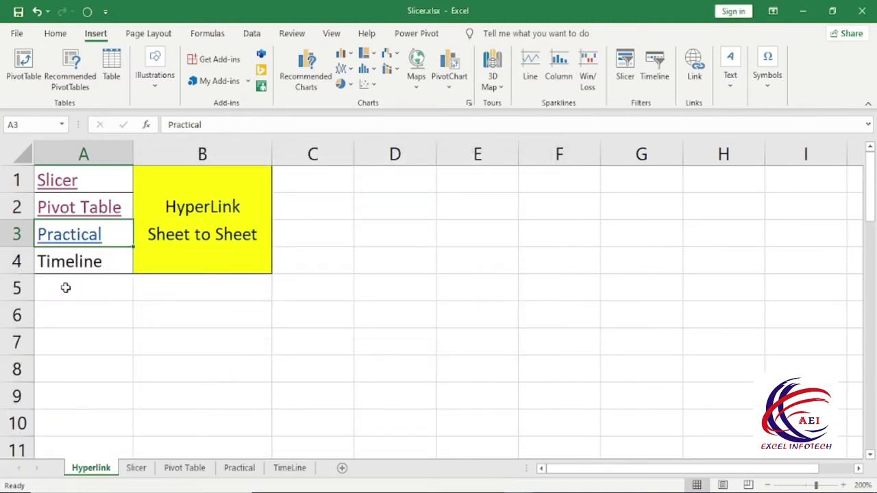
pyautogui.click(71, 244)
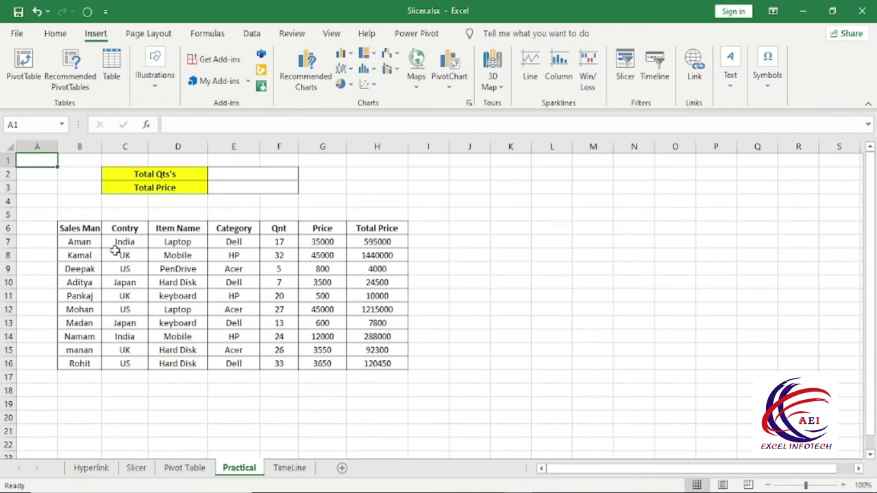
pyautogui.click(91, 469)
# Step: Link Timeline in A4 to the TimeLine sheet at A1, test it, and return to Hyperlink
pyautogui.click(63, 266)
pyautogui.rightClick(63, 266)
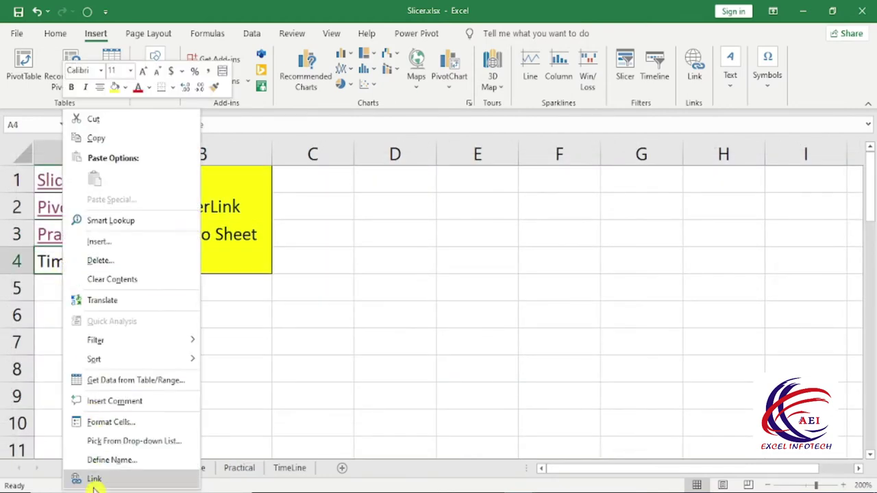
pyautogui.click(89, 479)
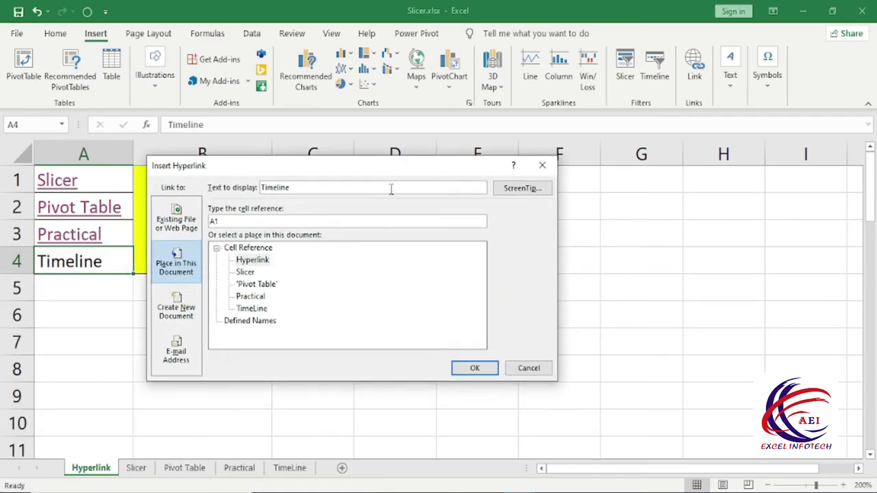
pyautogui.click(251, 309)
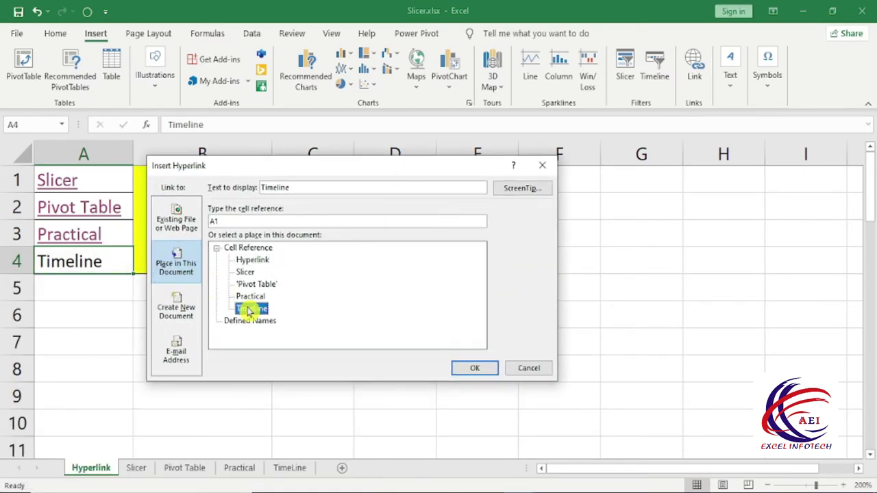
pyautogui.click(229, 220)
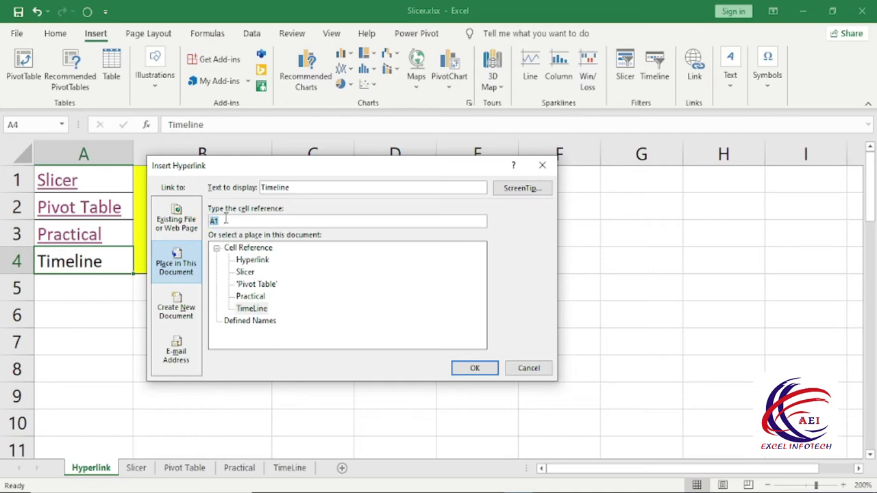
pyautogui.moveTo(317, 189); pyautogui.dragTo(262, 189)
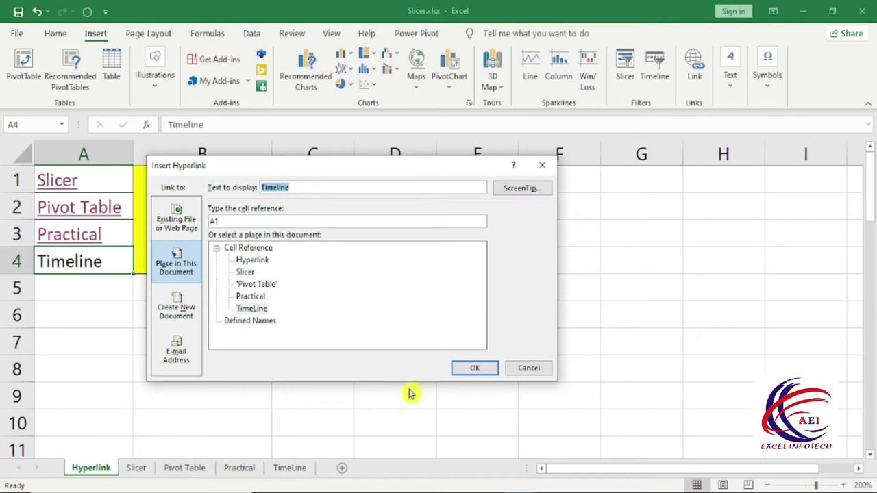
pyautogui.click(258, 312)
pyautogui.click(475, 369)
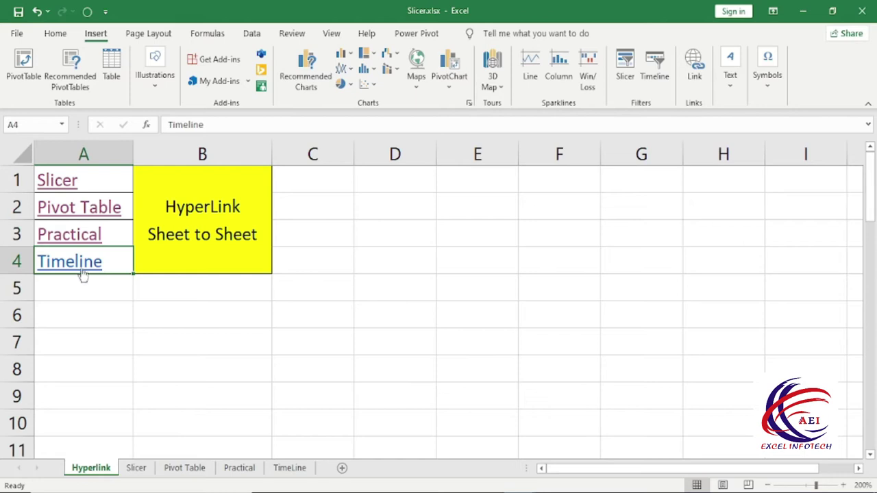
pyautogui.click(79, 264)
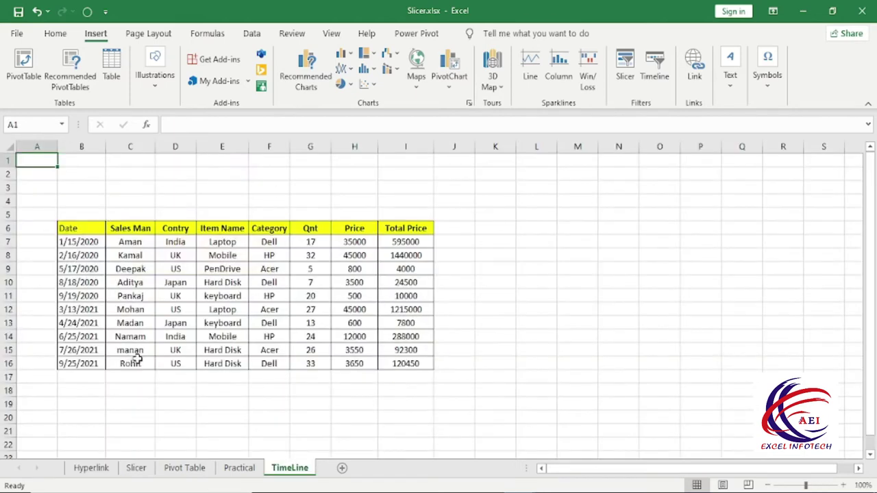
pyautogui.click(108, 469)
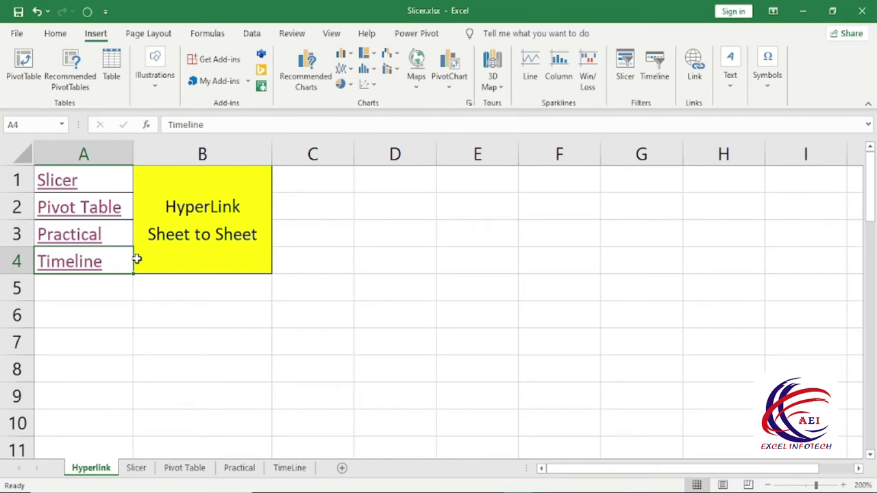
# Step: Link the YouTube cell A15 to the existing image file 555.jpg on drive D
pyautogui.scroll(-3, 200, 372)
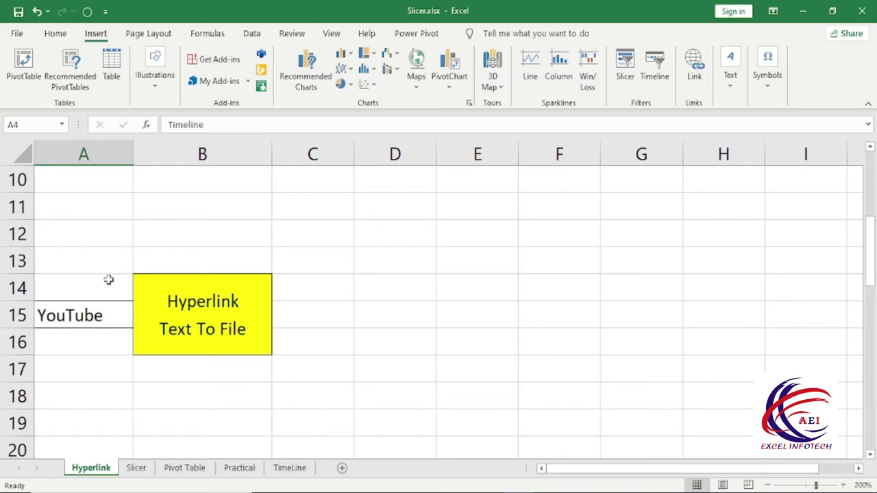
pyautogui.click(74, 319)
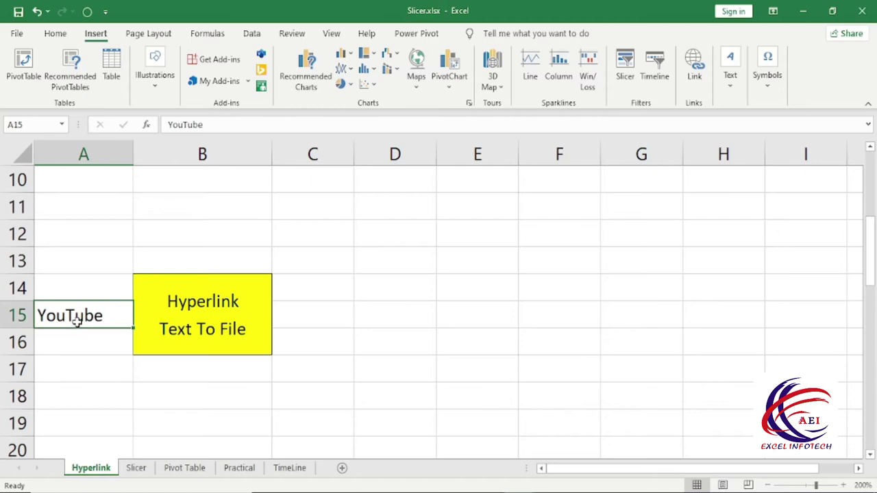
pyautogui.rightClick(89, 320)
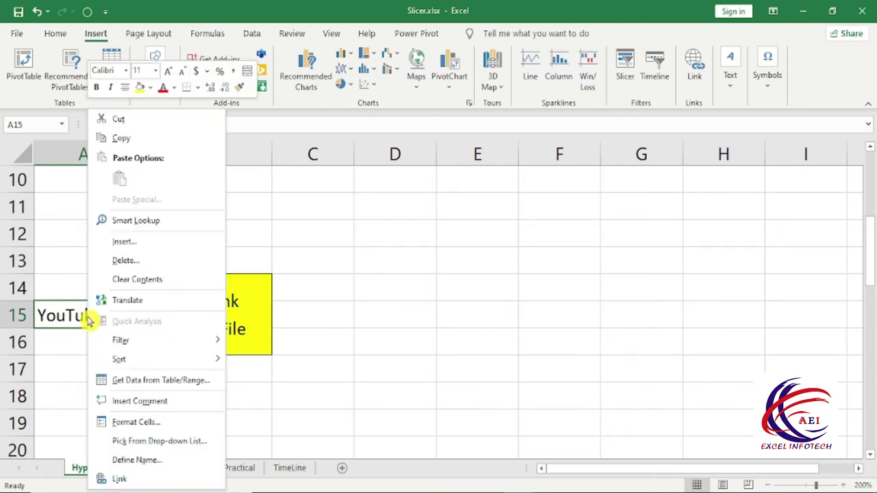
pyautogui.click(140, 480)
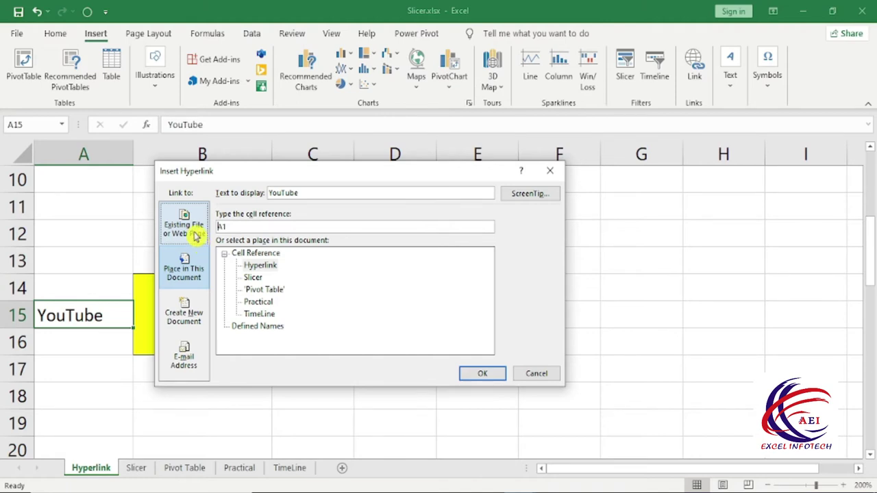
pyautogui.click(195, 234)
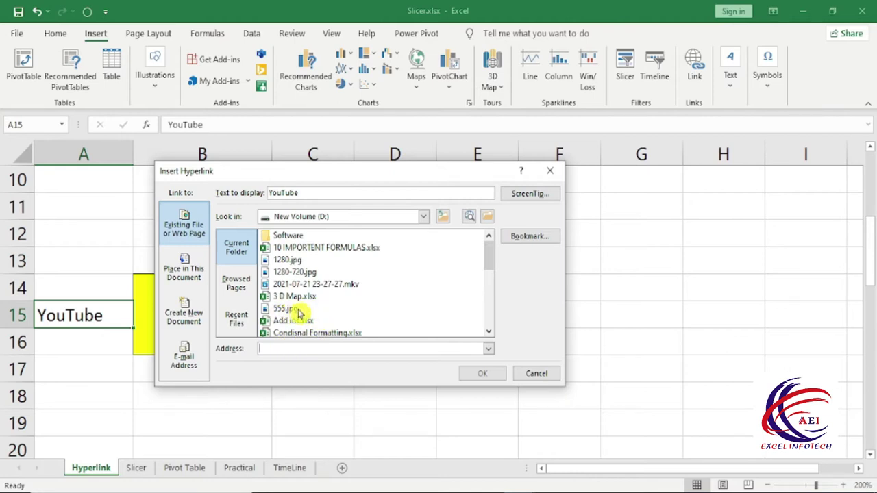
pyautogui.click(288, 346)
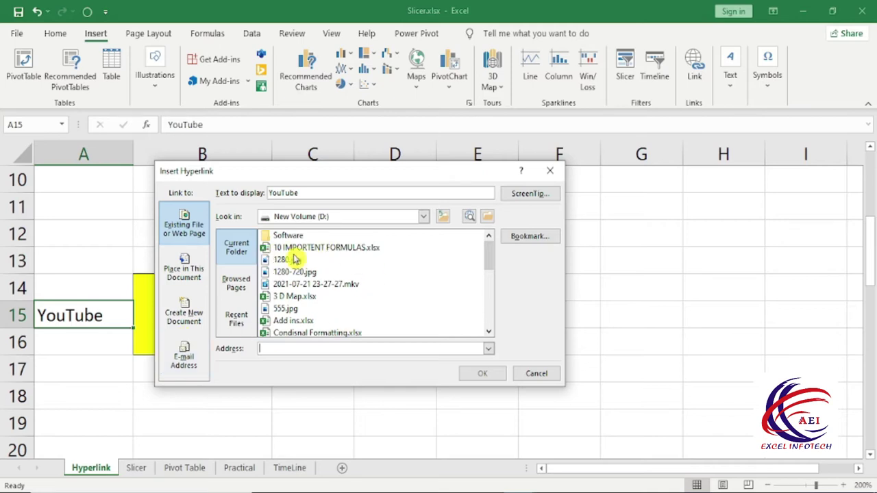
pyautogui.click(295, 310)
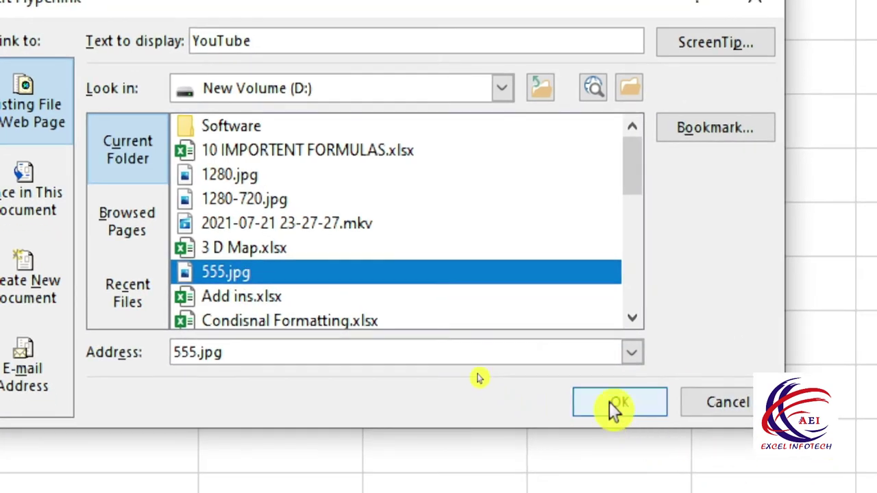
pyautogui.click(613, 403)
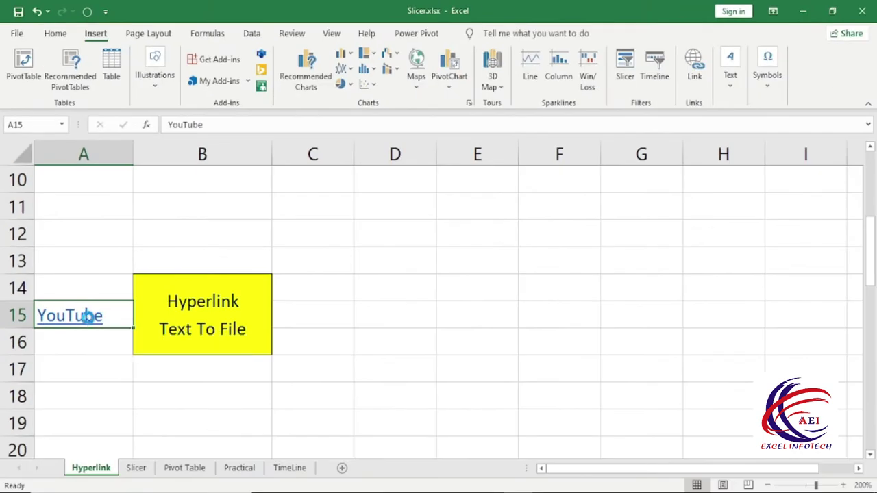
# Step: Open 555.jpg in Photos via the YouTube link in A15, then close the viewer
pyautogui.click(91, 323)
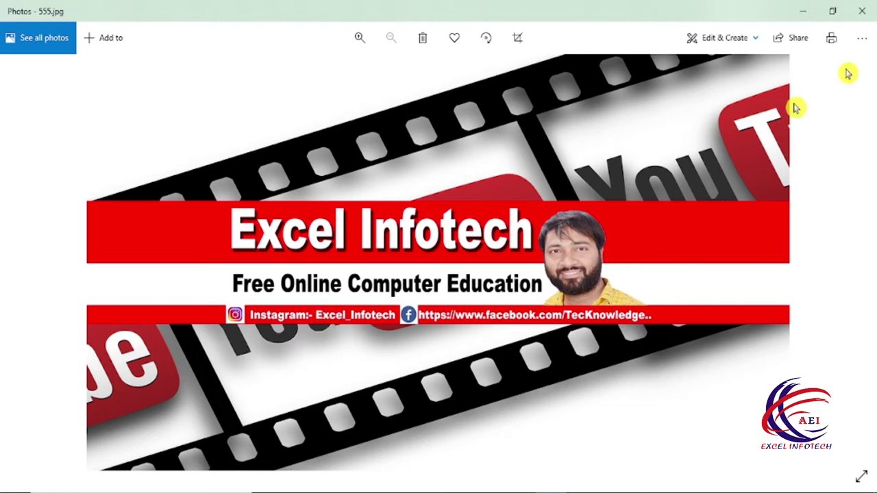
pyautogui.click(862, 10)
pyautogui.scroll(-3, 225, 351)
# Step: Start a hyperlink for the Google.com cell A24 under Existing File or Web Page
pyautogui.scroll(-1, 224, 351)
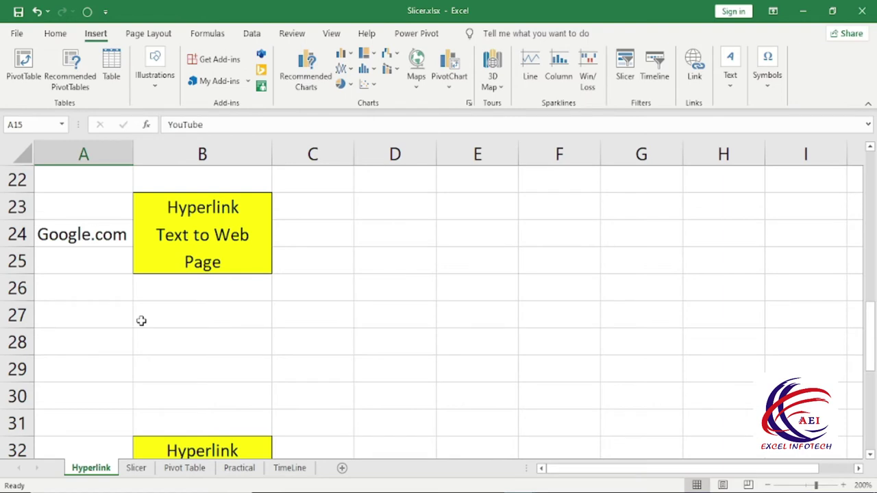
pyautogui.click(107, 237)
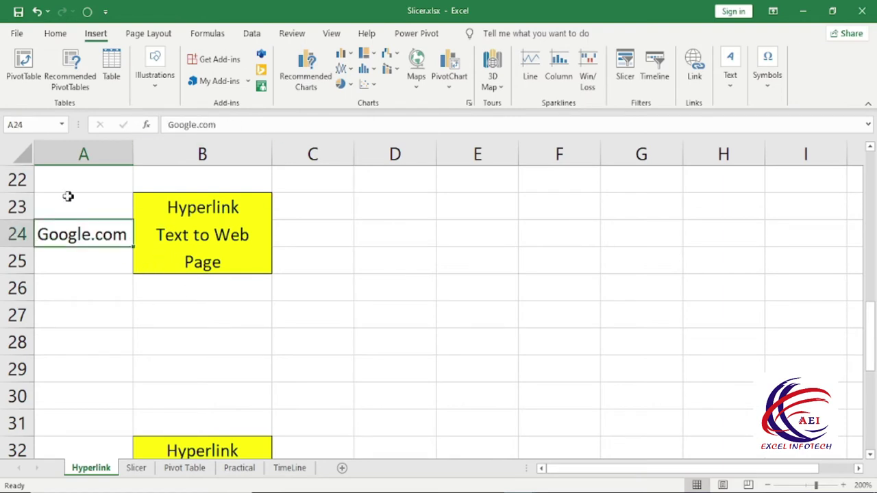
pyautogui.rightClick(96, 235)
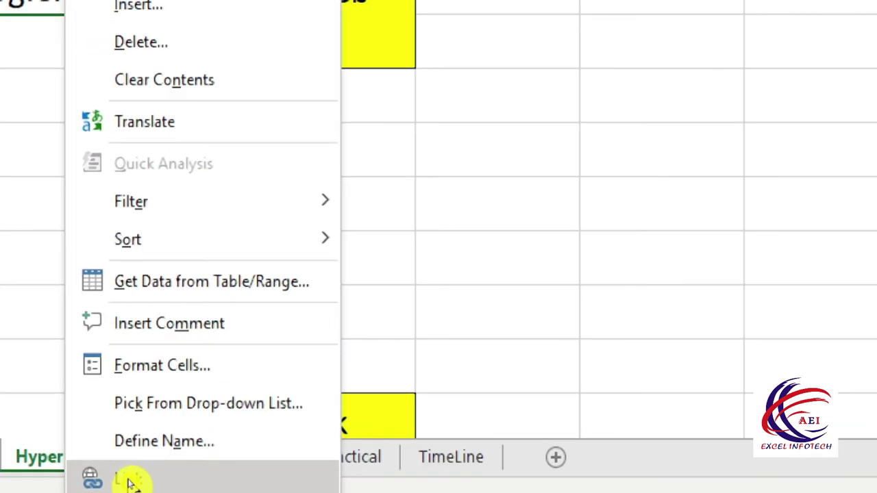
pyautogui.click(157, 480)
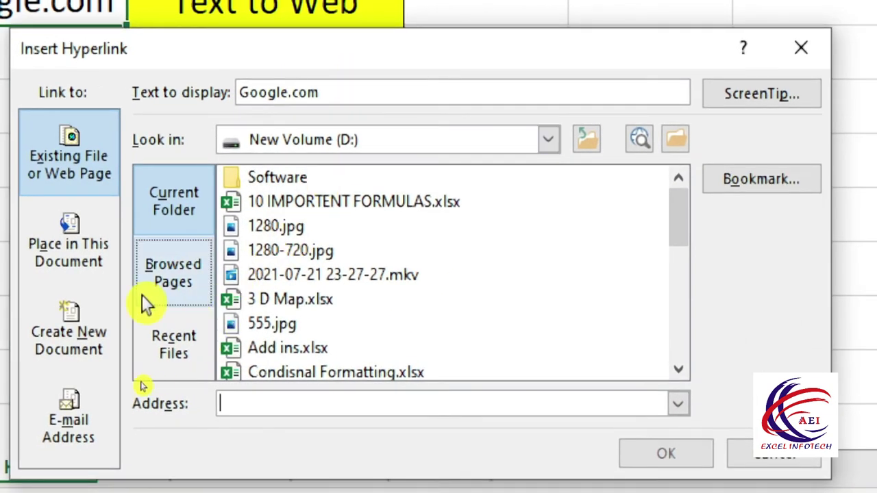
pyautogui.click(65, 144)
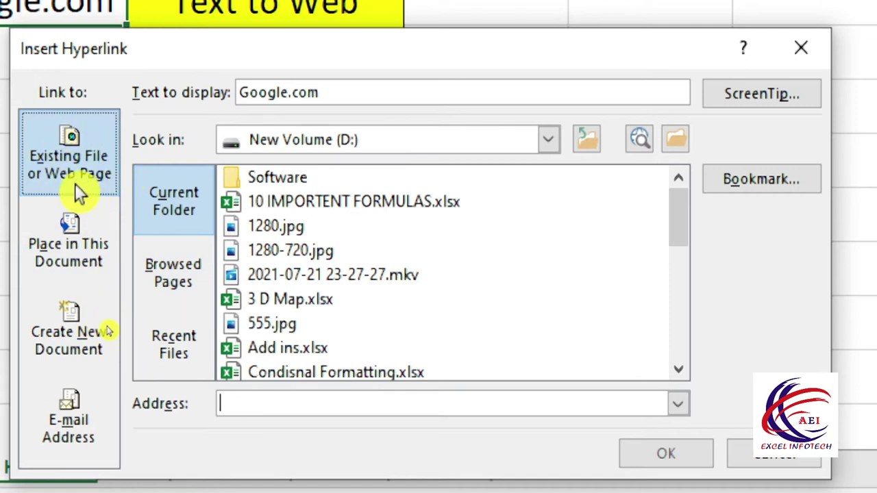
pyautogui.click(450, 401)
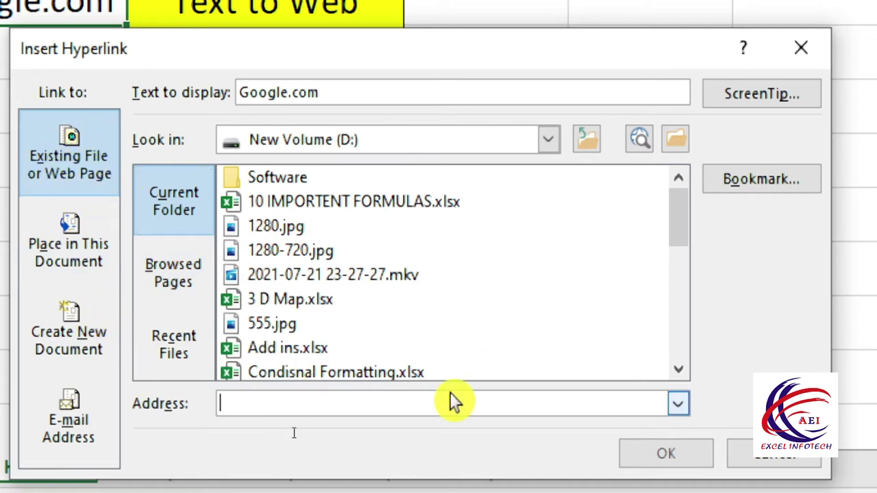
pyautogui.click(254, 411)
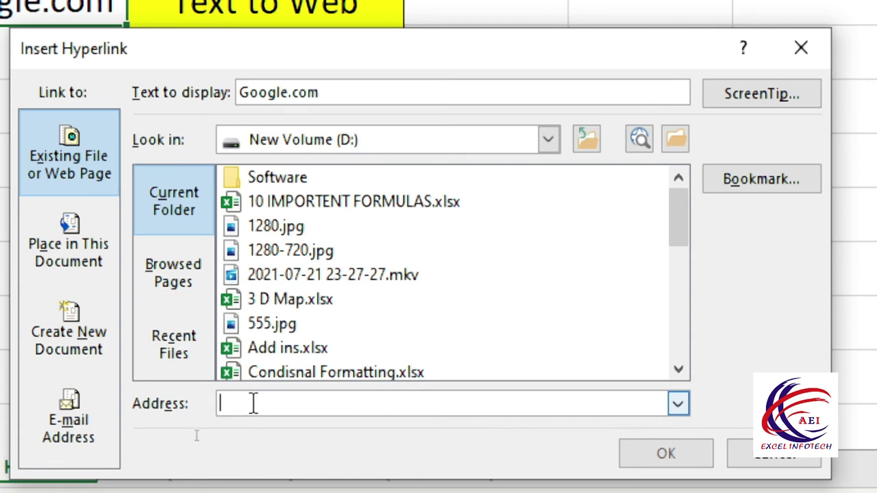
pyautogui.write('h')
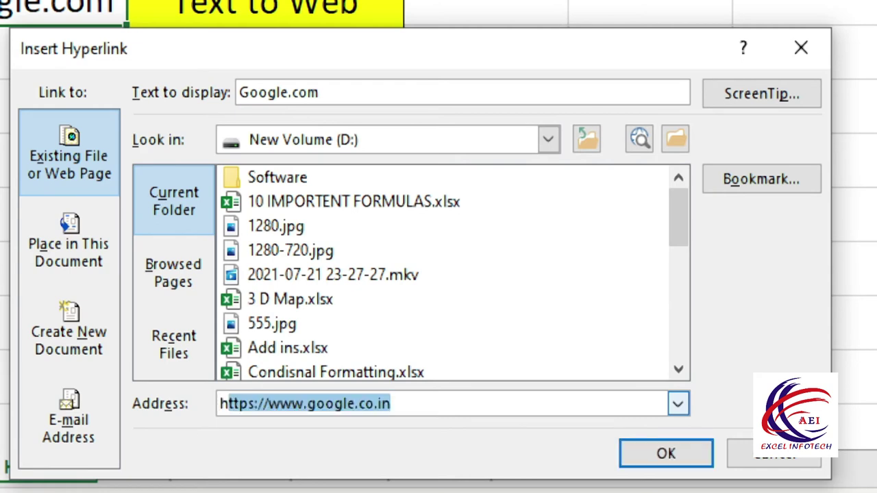
pyautogui.click(407, 404)
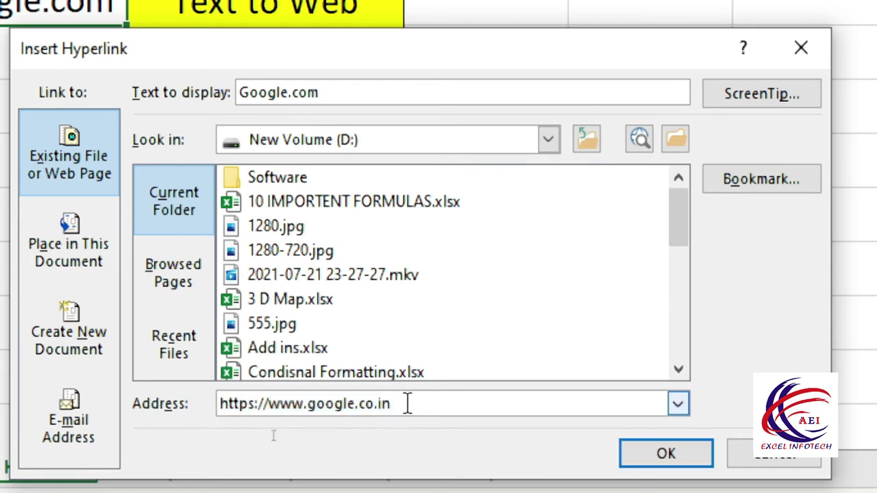
pyautogui.moveTo(407, 403); pyautogui.dragTo(217, 404)
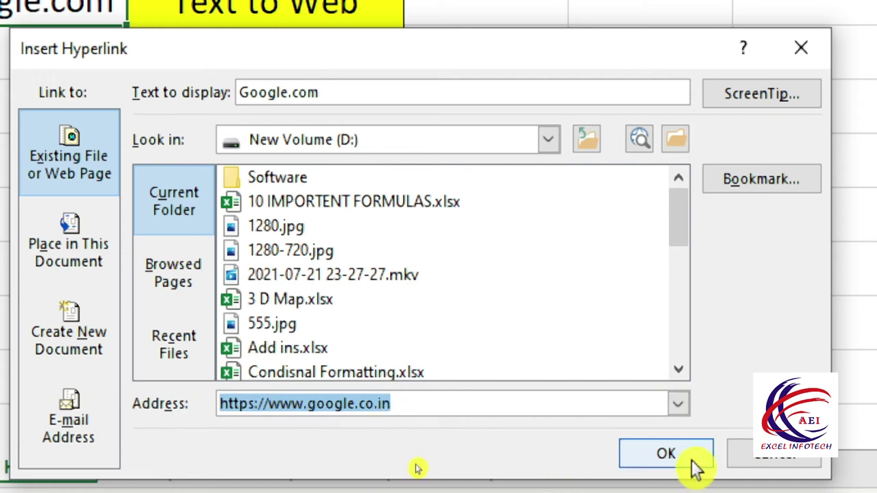
pyautogui.click(648, 458)
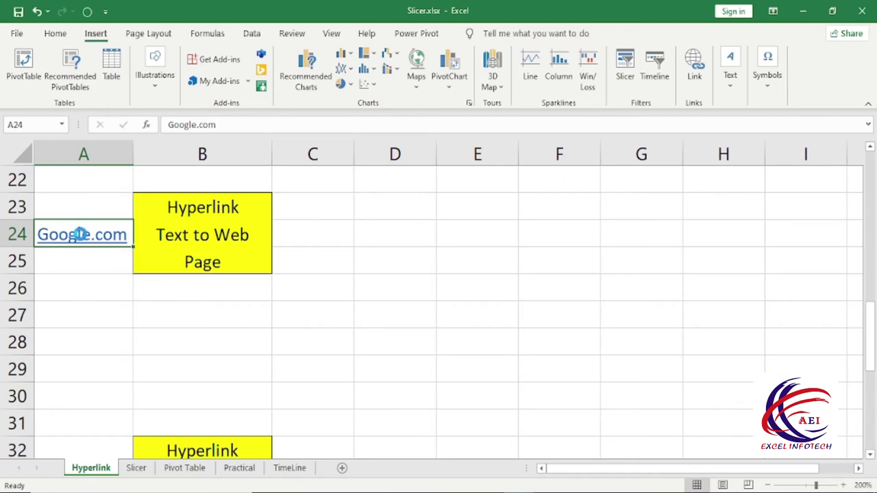
# Step: Open google.co.in in Chrome from the Google.com link in A24, then close Chrome
pyautogui.click(81, 235)
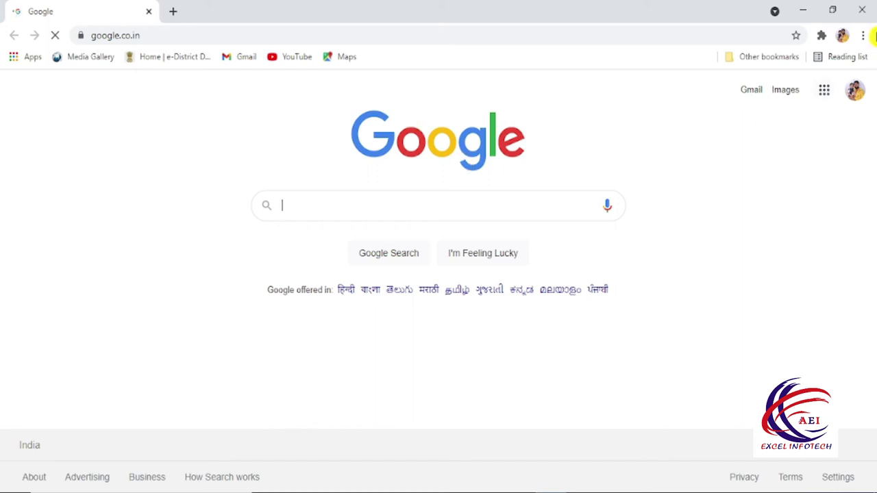
pyautogui.click(863, 10)
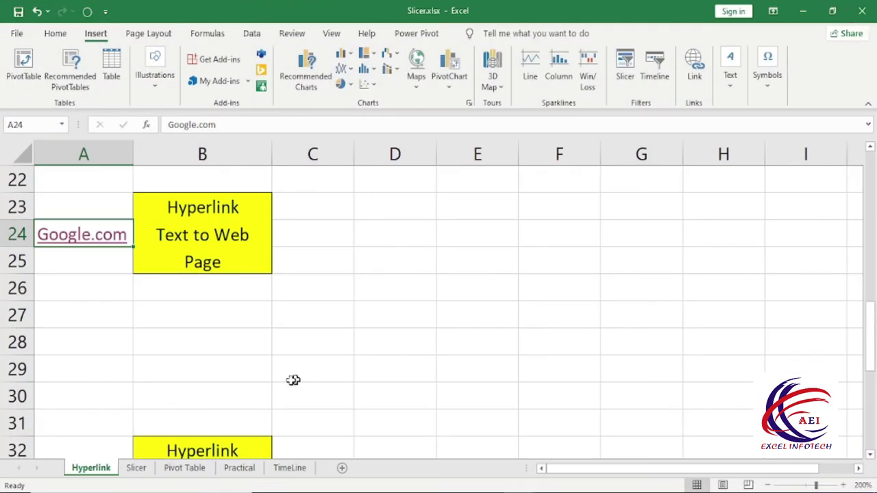
# Step: Draw a rounded rectangle over cells C32:E34
pyautogui.scroll(-2, 211, 372)
pyautogui.scroll(-1, 209, 342)
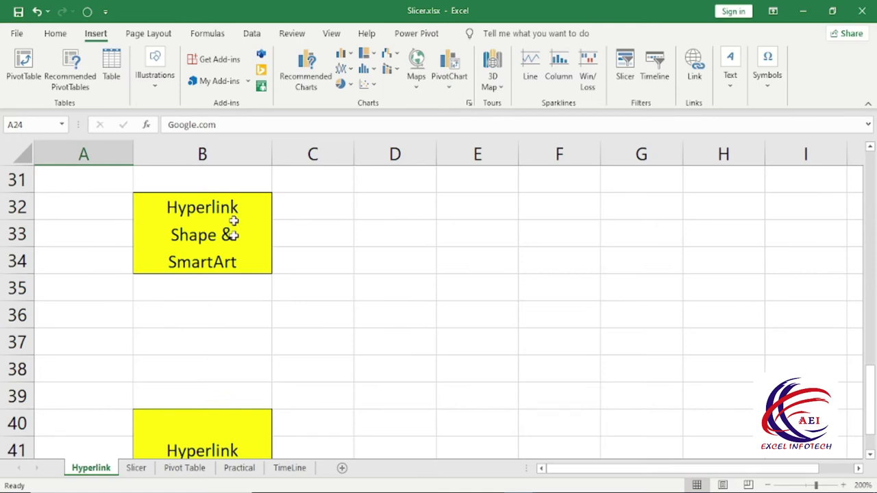
pyautogui.click(164, 91)
pyautogui.click(179, 147)
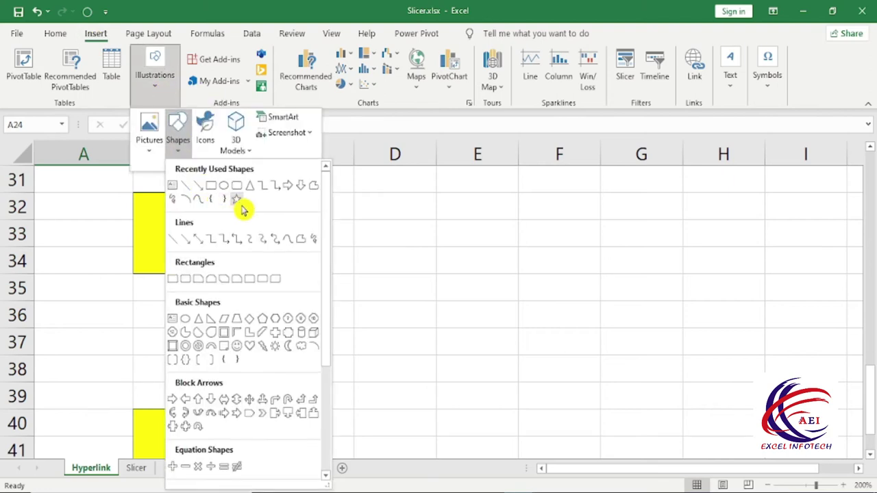
pyautogui.click(236, 186)
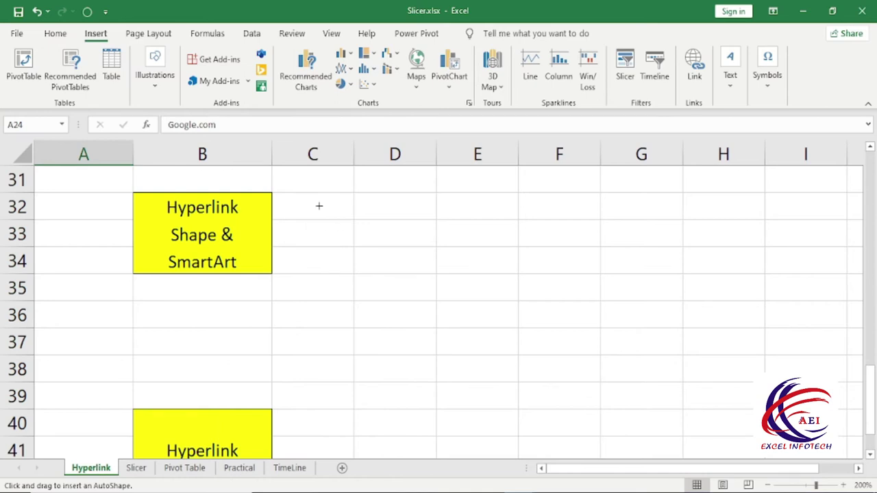
pyautogui.moveTo(326, 204); pyautogui.dragTo(481, 259)
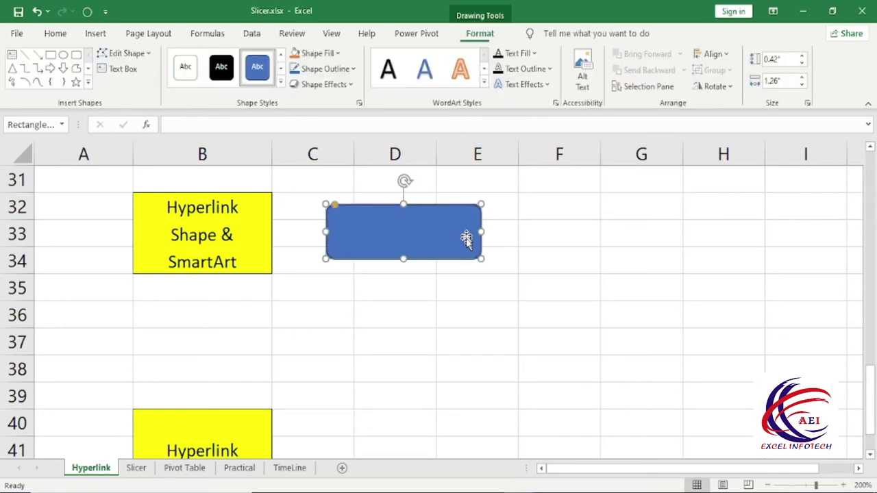
# Step: Apply a black gradient shape style to the rounded rectangle
pyautogui.click(281, 83)
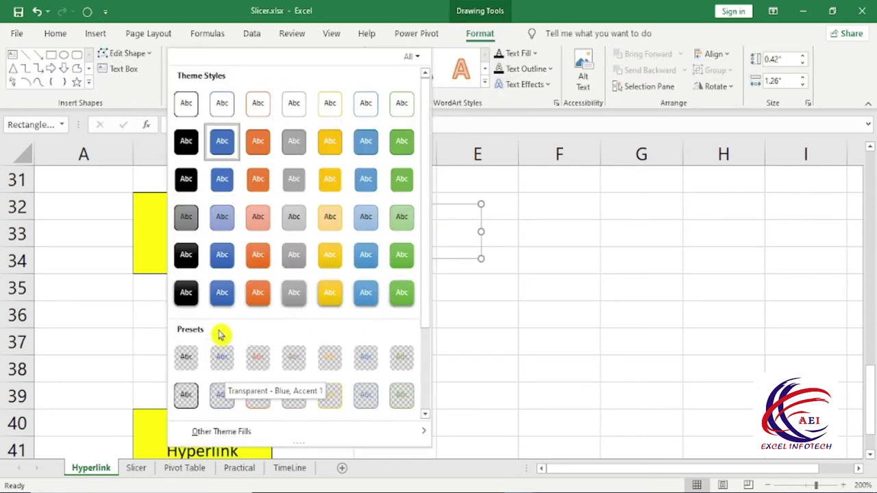
pyautogui.click(187, 295)
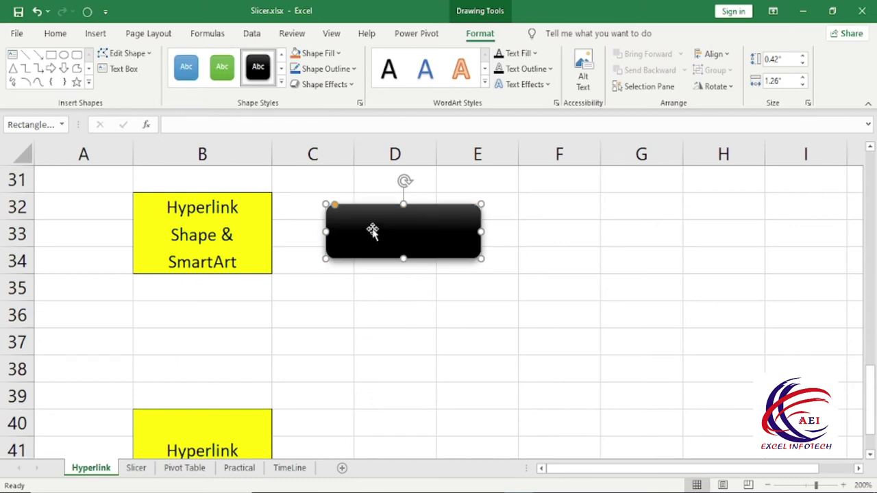
pyautogui.click(397, 308)
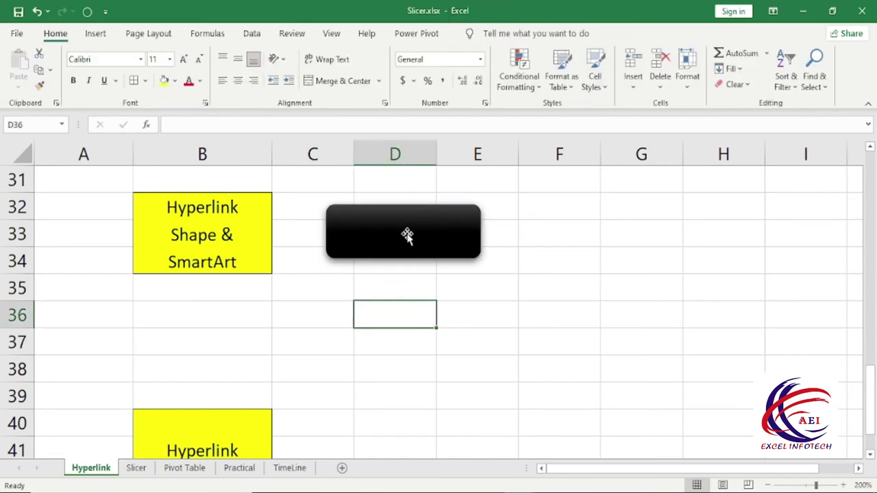
pyautogui.click(407, 235)
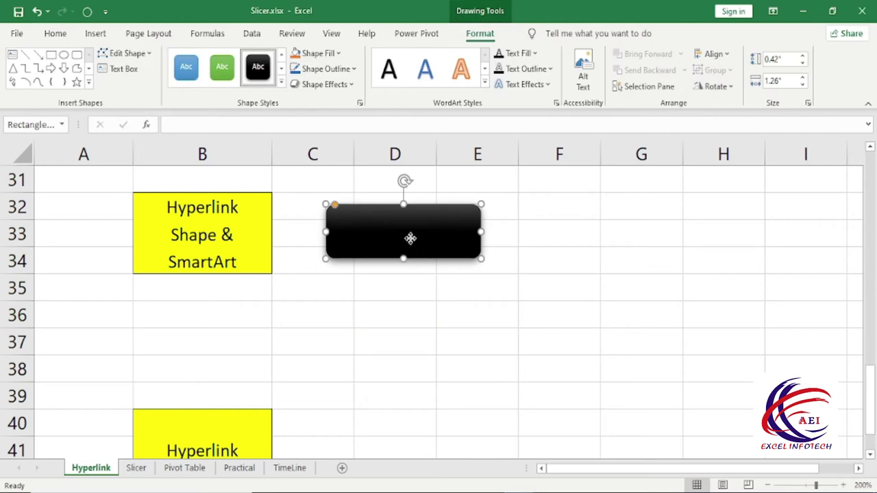
# Step: Hyperlink the black rectangle to the workbook 10 IMPORTENT FORMULAS.xlsx
pyautogui.rightClick(410, 240)
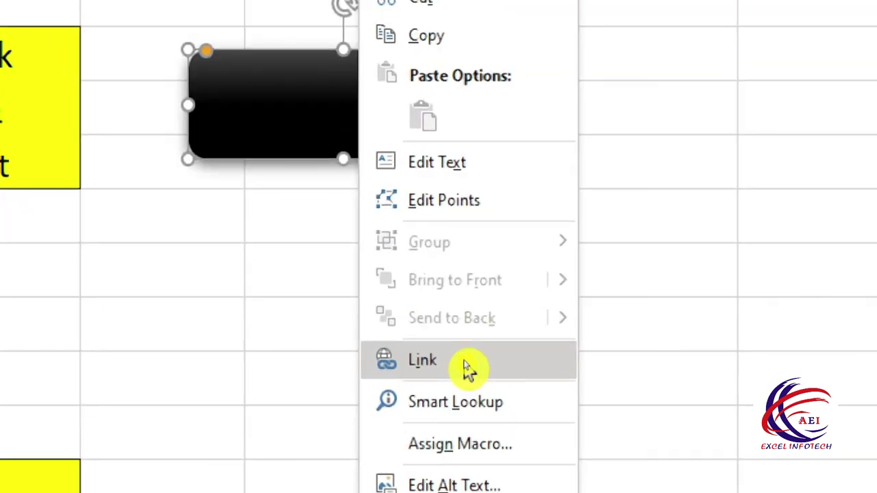
pyautogui.click(468, 368)
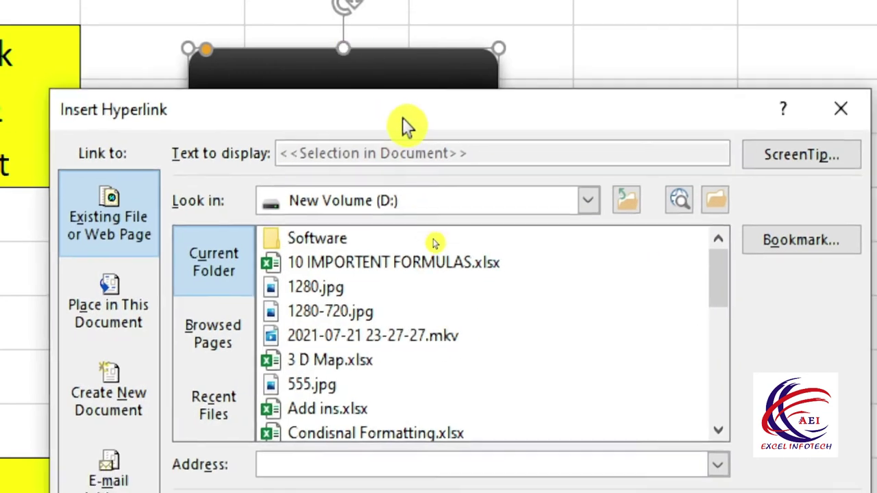
pyautogui.moveTo(403, 120); pyautogui.dragTo(395, 39)
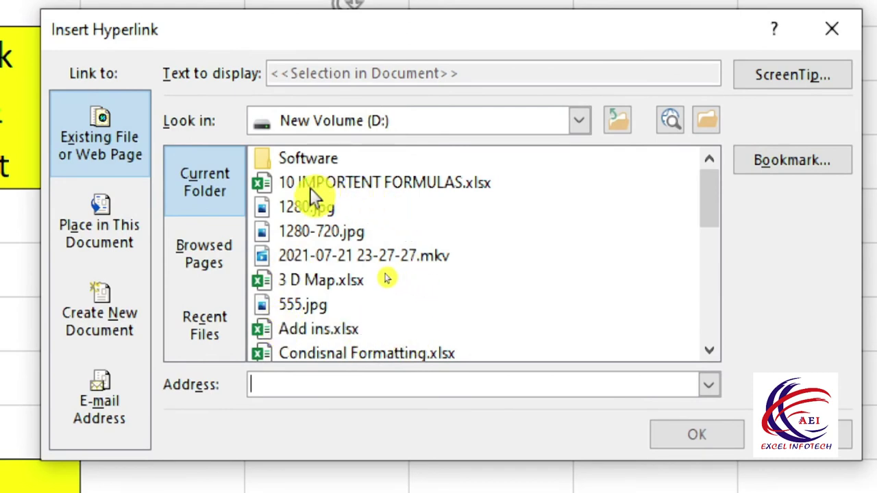
pyautogui.click(327, 184)
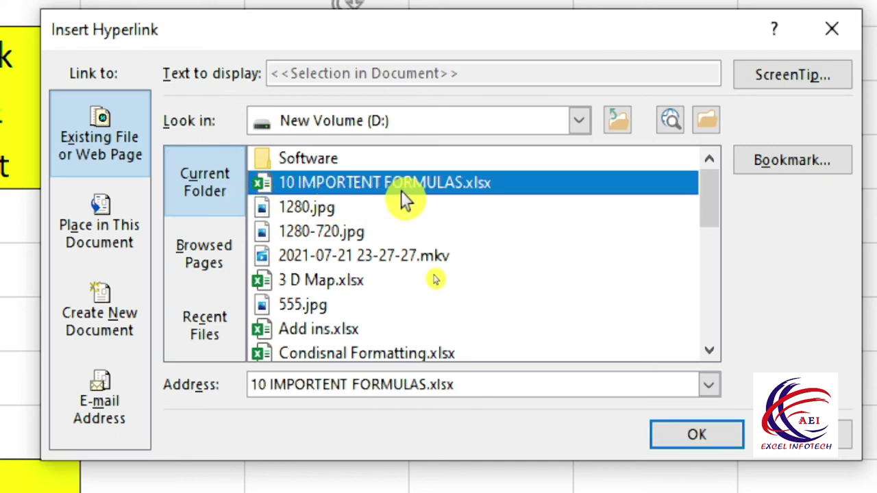
pyautogui.click(728, 445)
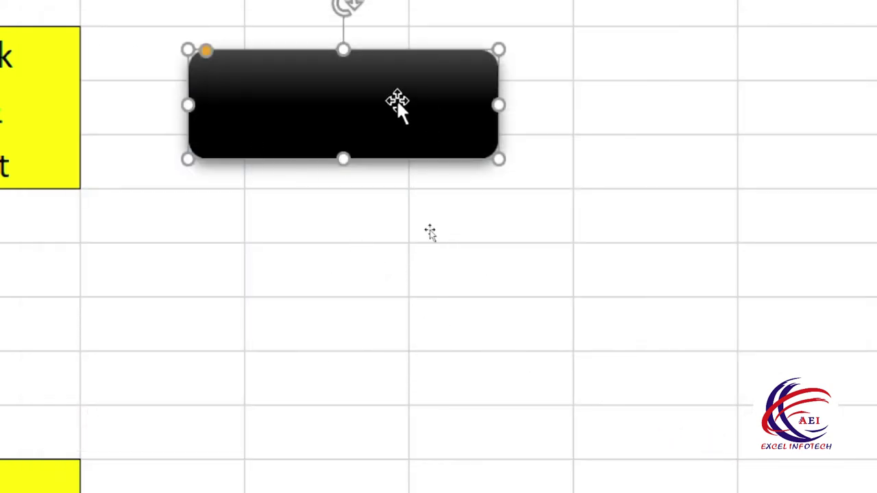
# Step: Test the rectangle's link by opening 10 IMPORTENT FORMULAS.xlsx, then close it
pyautogui.click(401, 292)
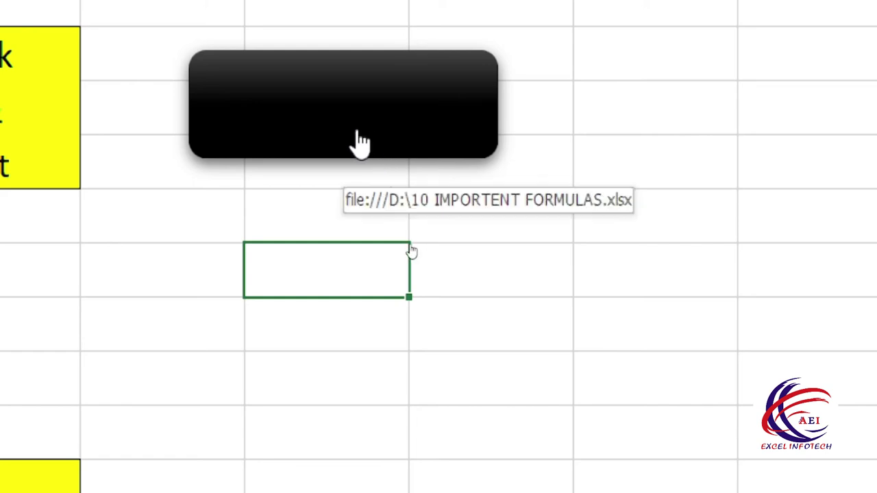
pyautogui.click(357, 133)
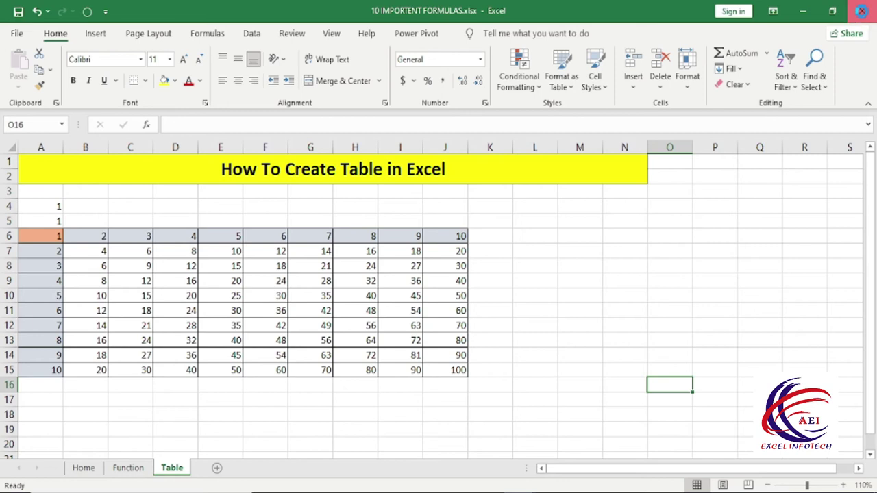
pyautogui.click(862, 10)
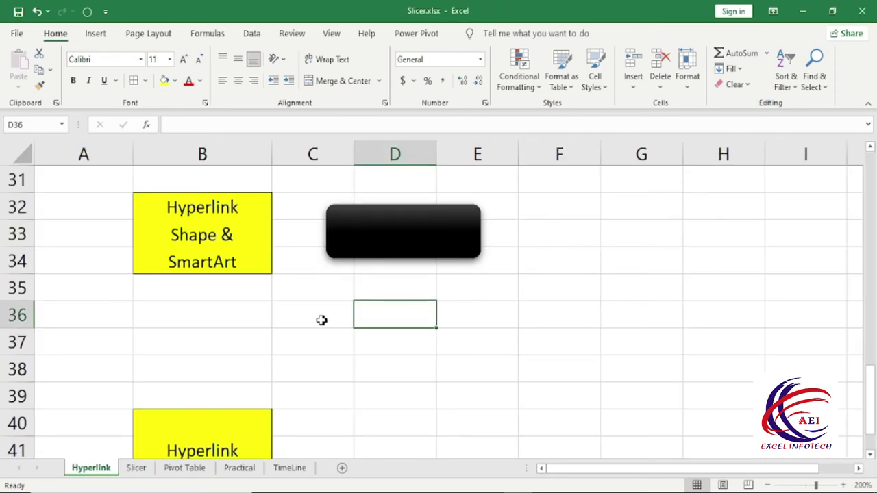
# Step: Enter 'Excel Infotech' in cell C41 beside the Hyperlink Text to E-Mail heading
pyautogui.scroll(-2, 304, 368)
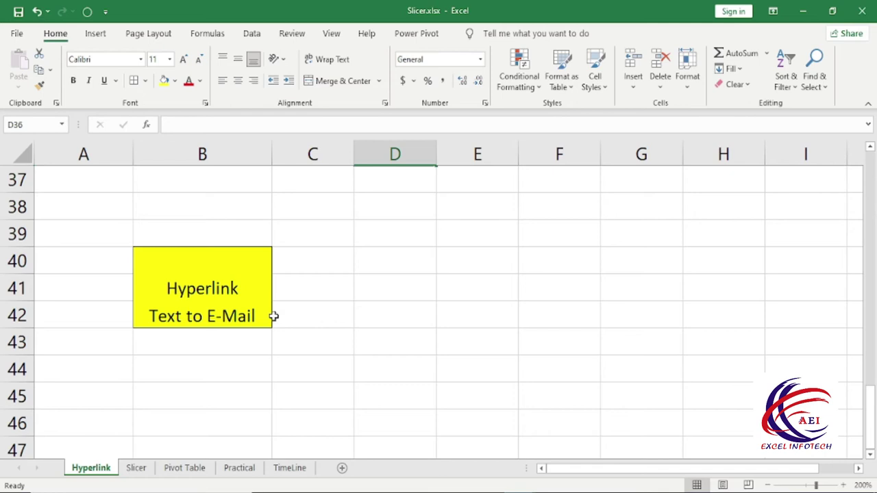
pyautogui.click(345, 293)
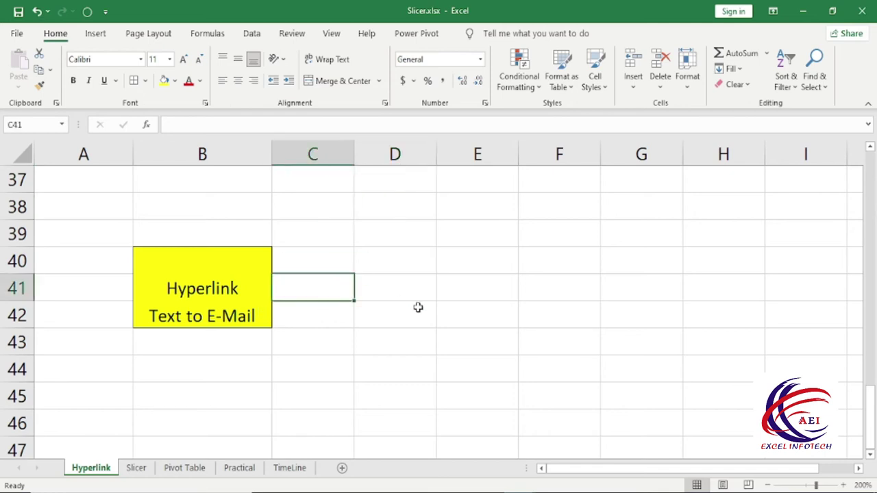
pyautogui.write('Excel Infotech')
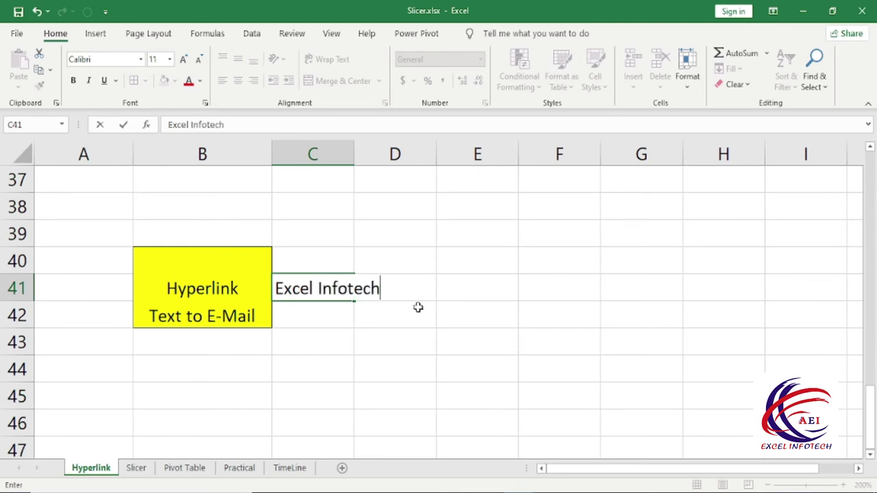
pyautogui.click(418, 336)
pyautogui.click(342, 290)
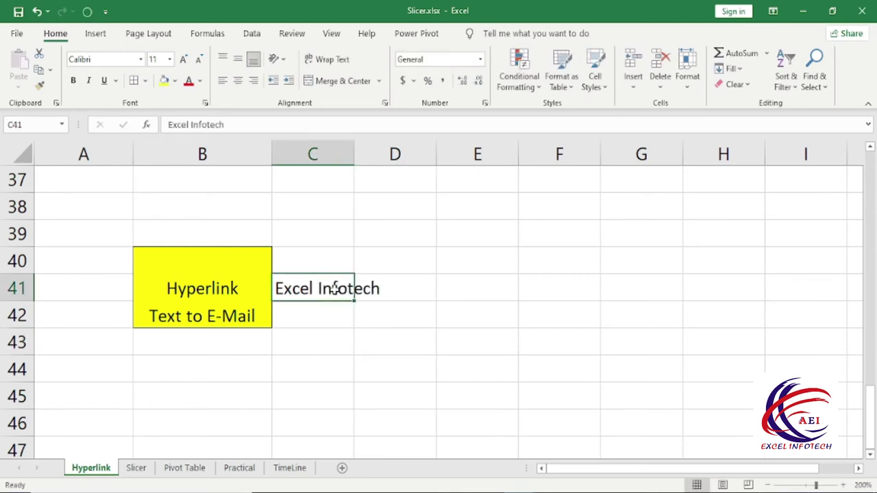
# Step: Hyperlink C41 to the e-mail address with the subject 'Hyperlink'
pyautogui.rightClick(336, 294)
pyautogui.click(368, 478)
pyautogui.moveTo(387, 283); pyautogui.dragTo(439, 181)
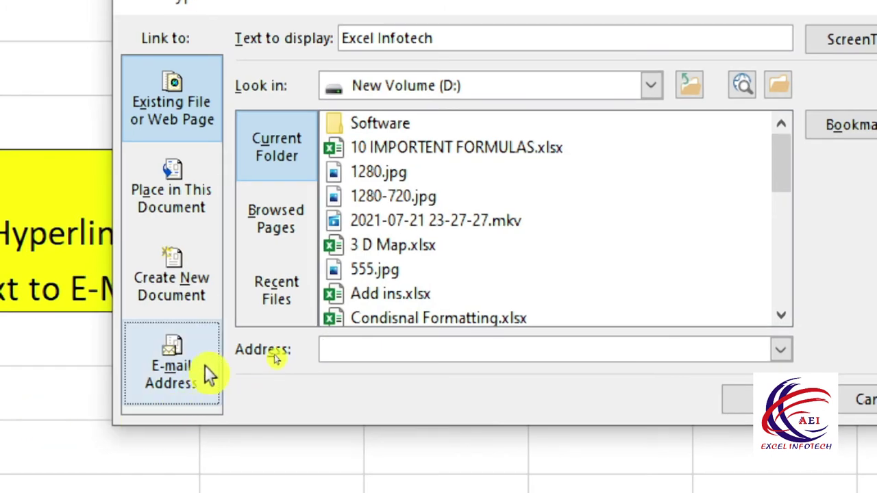
pyautogui.click(181, 370)
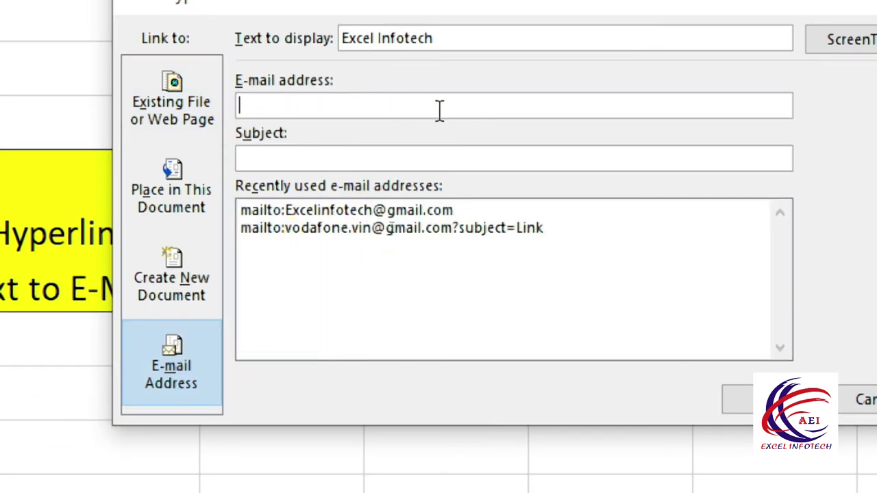
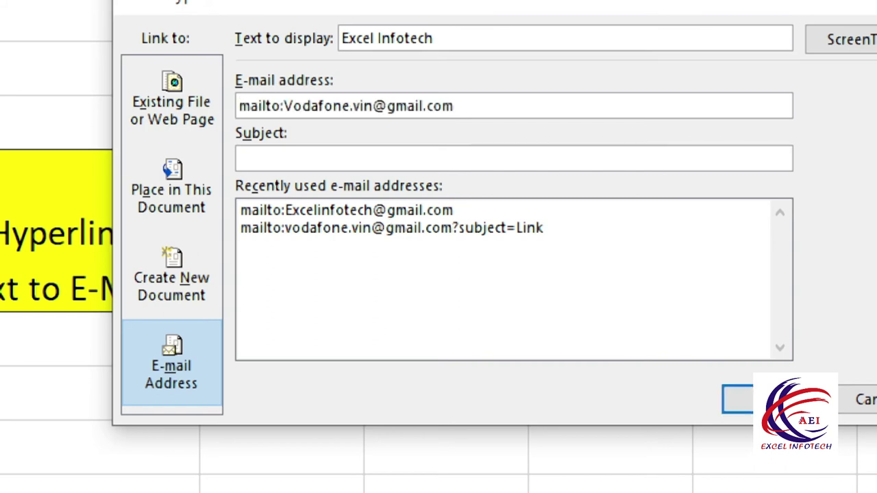
pyautogui.click(262, 159)
pyautogui.write('Hyperlink')
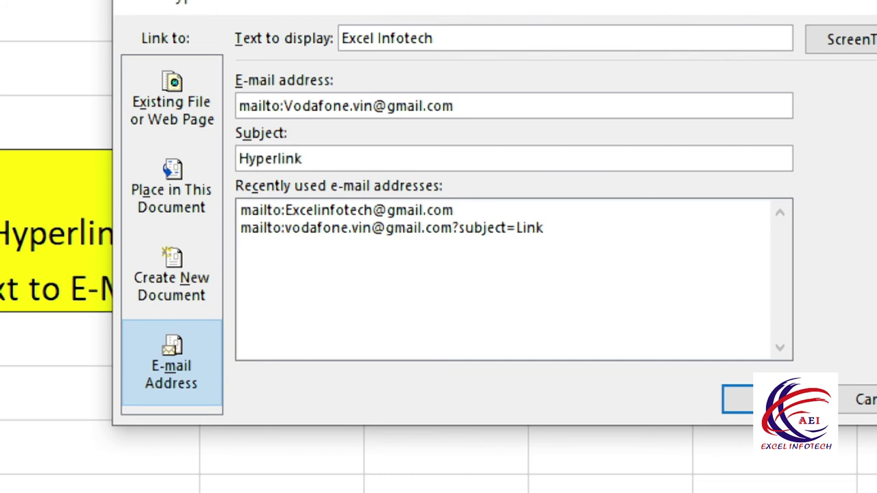
pyautogui.click(771, 400)
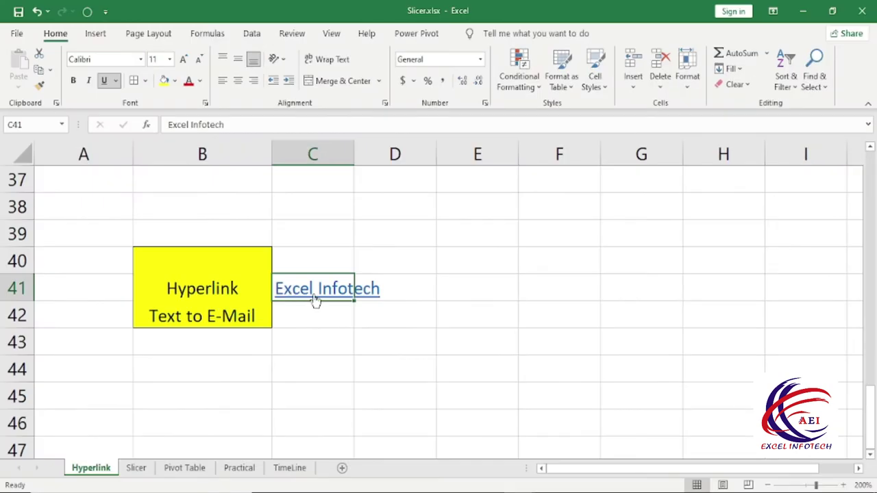
pyautogui.click(314, 291)
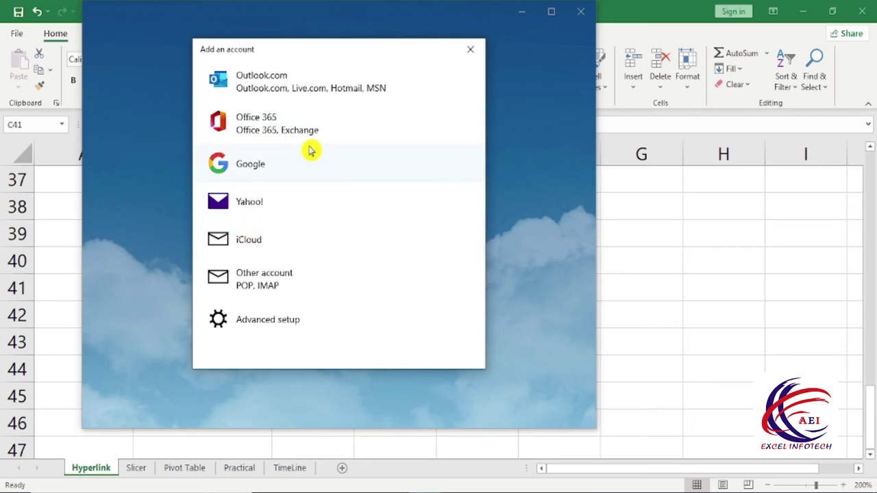
pyautogui.click(241, 172)
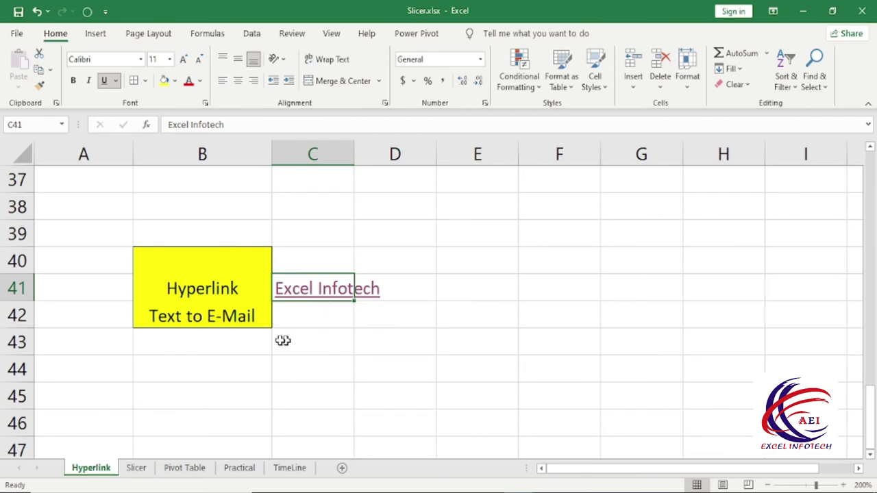
# Step: Enter a first name in F41 and bring up its Insert Hyperlink dialog
pyautogui.click(420, 348)
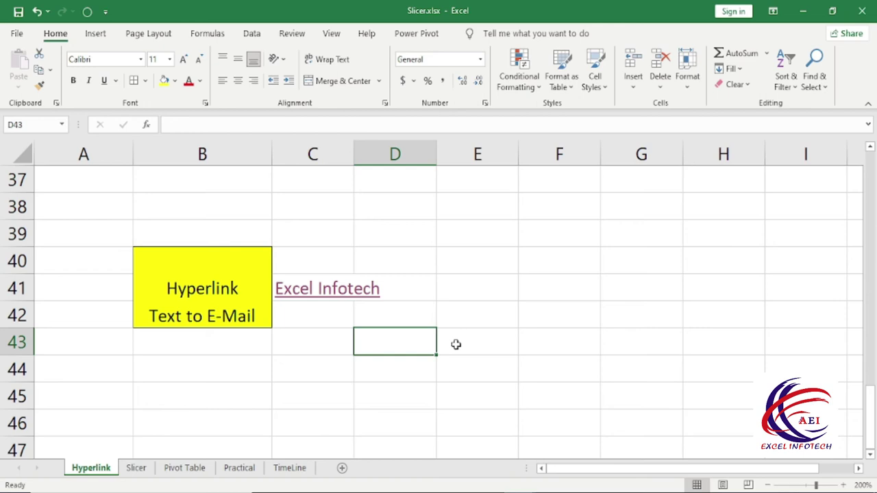
pyautogui.click(569, 296)
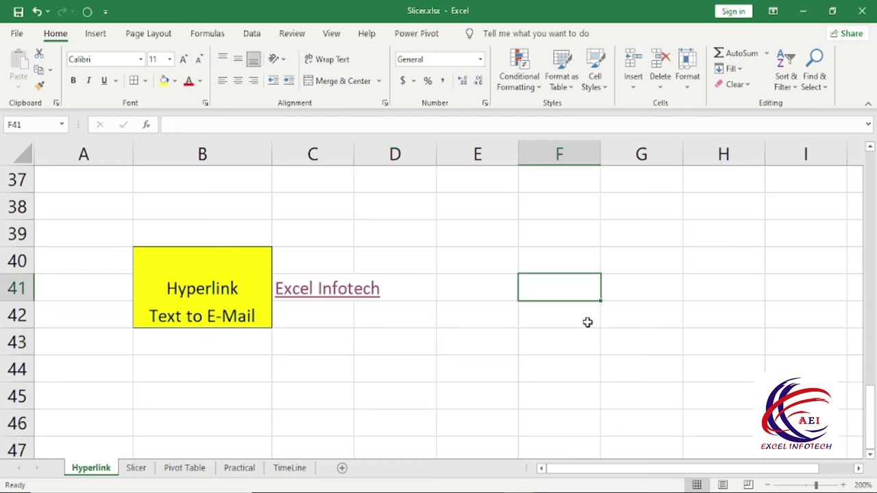
pyautogui.write('Vinod')
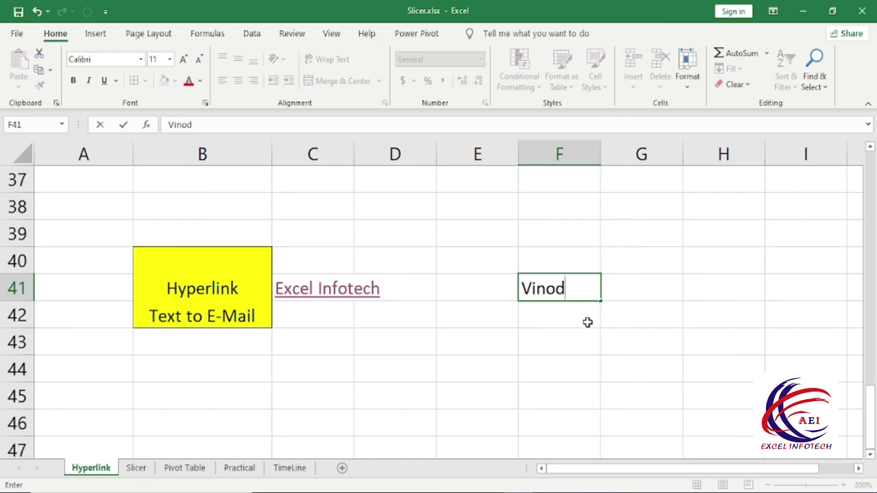
pyautogui.press('Return')
pyautogui.press('Up')
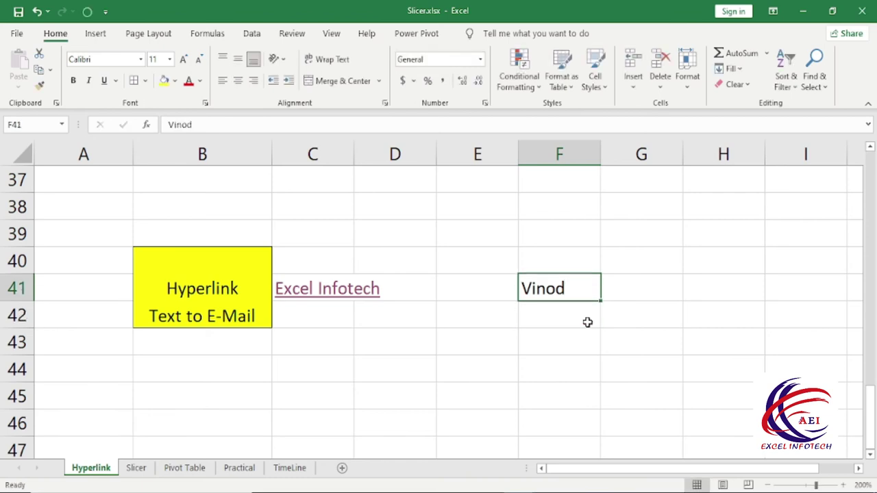
pyautogui.rightClick(535, 289)
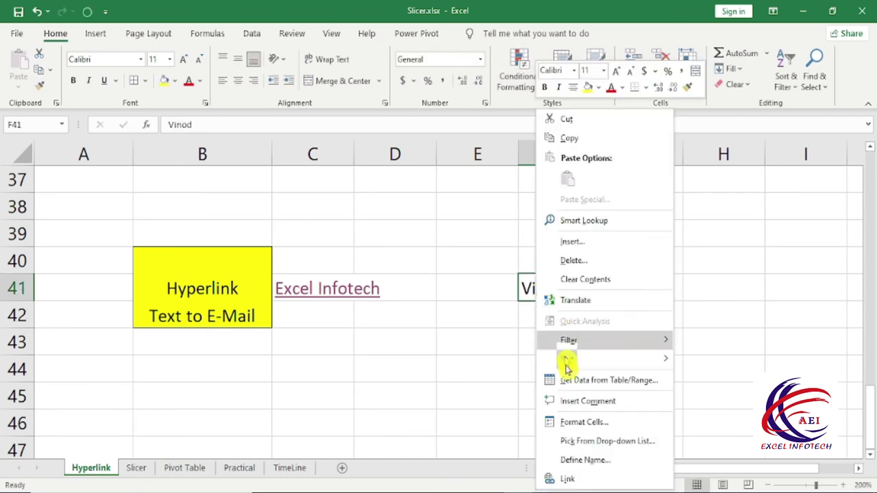
pyautogui.click(575, 478)
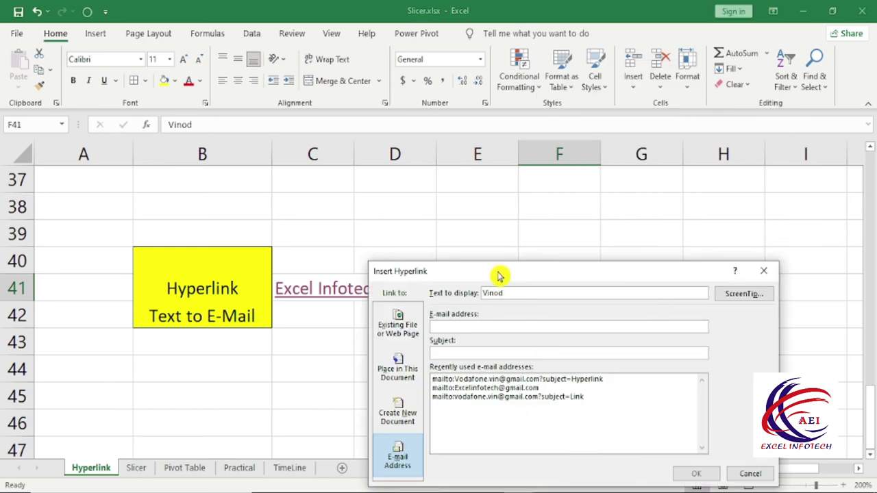
# Step: Set the link to Create New Document, named 'Excel Infotech 2021' on drive D
pyautogui.moveTo(495, 266); pyautogui.dragTo(471, 144)
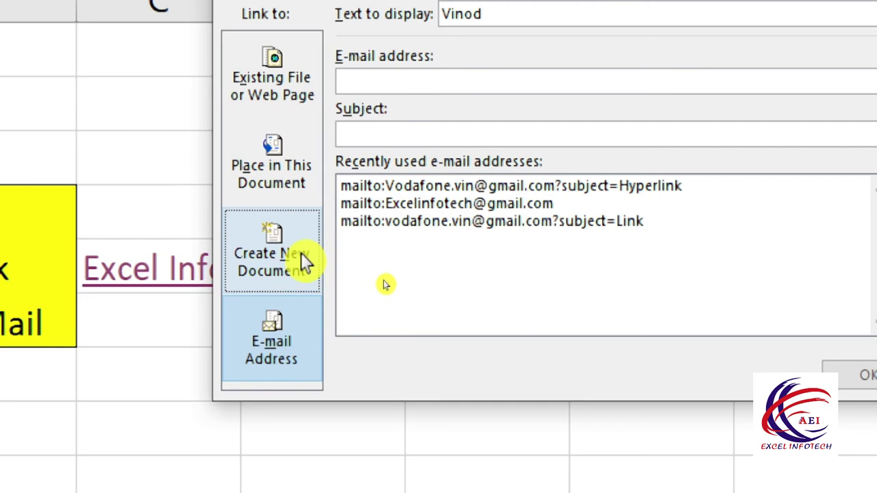
pyautogui.click(298, 252)
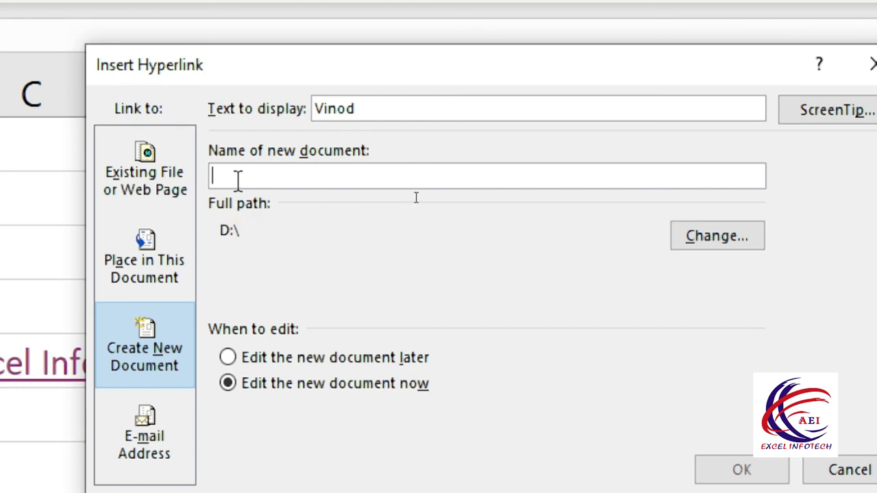
pyautogui.write('Excel Infotech 2021')
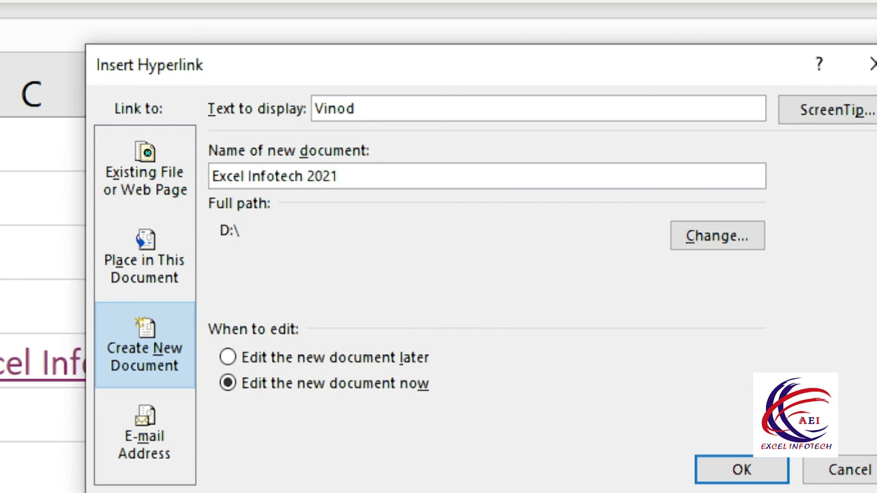
pyautogui.click(721, 230)
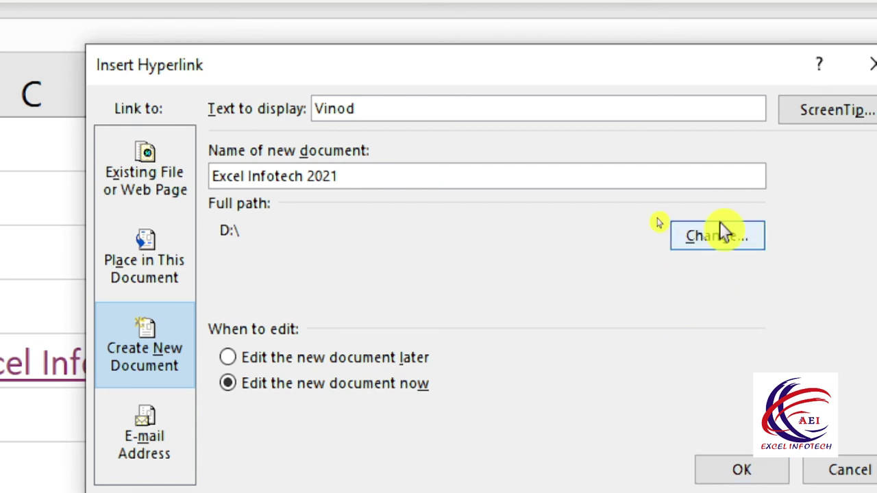
# Step: Keep drive D as the location, choose Edit the new document later, and confirm
pyautogui.click(719, 233)
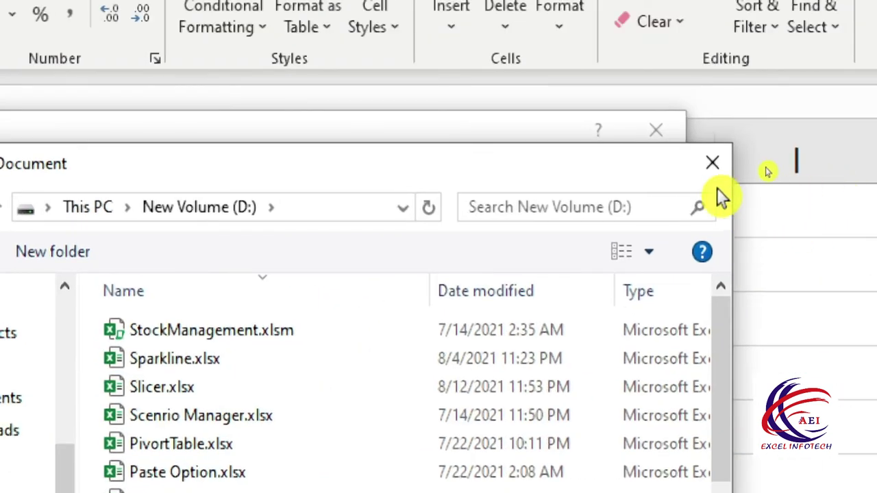
pyautogui.click(713, 163)
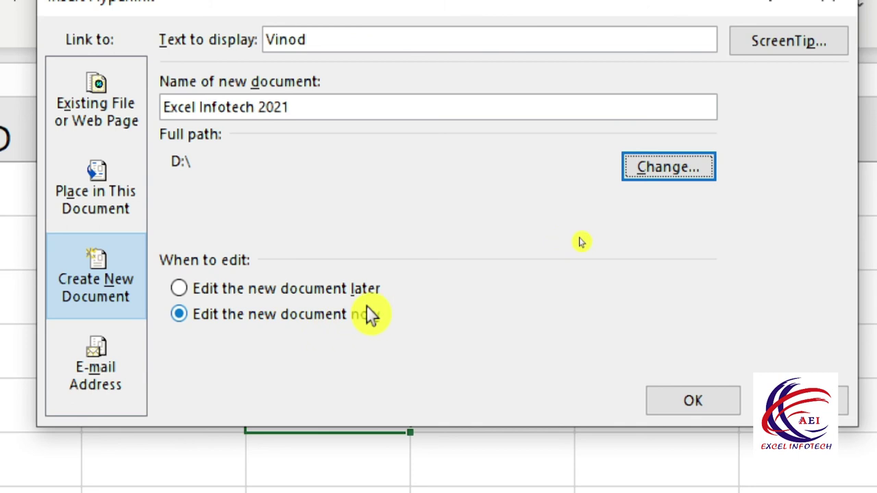
pyautogui.click(105, 293)
pyautogui.click(241, 288)
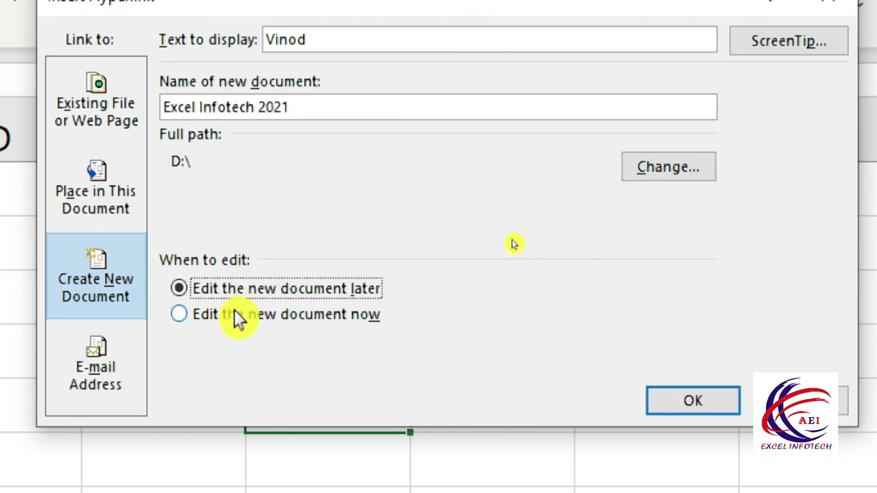
pyautogui.click(694, 403)
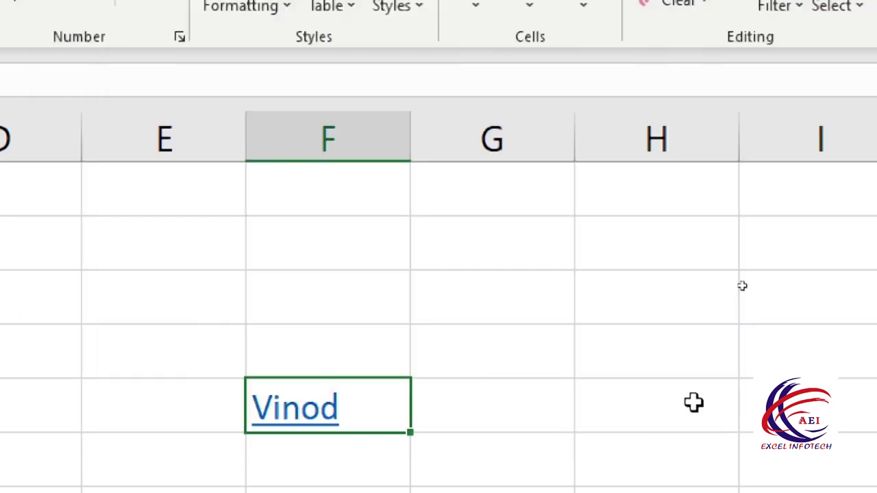
# Step: Follow the F41 link to create and open the blank Excel Infotech 2021.xlsx workbook
pyautogui.click(281, 414)
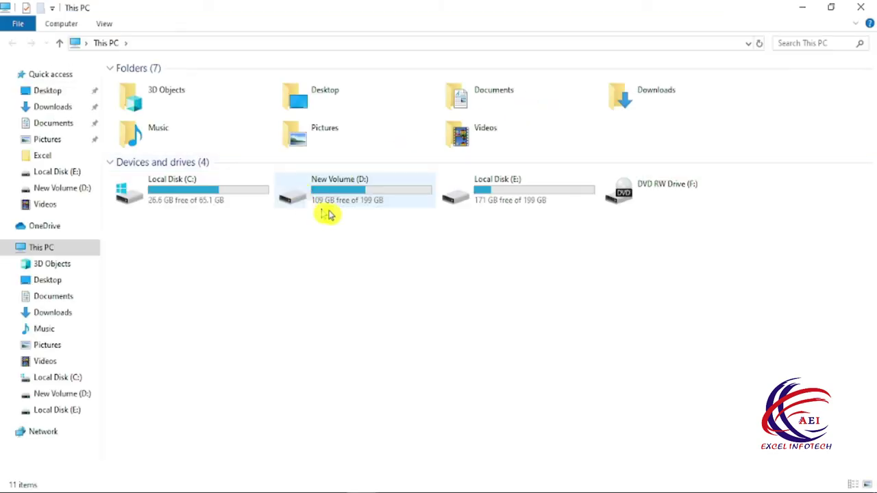
# Step: Open New Volume (D:) and then the Excel Infotech 2021.xlsx workbook
pyautogui.click(345, 199)
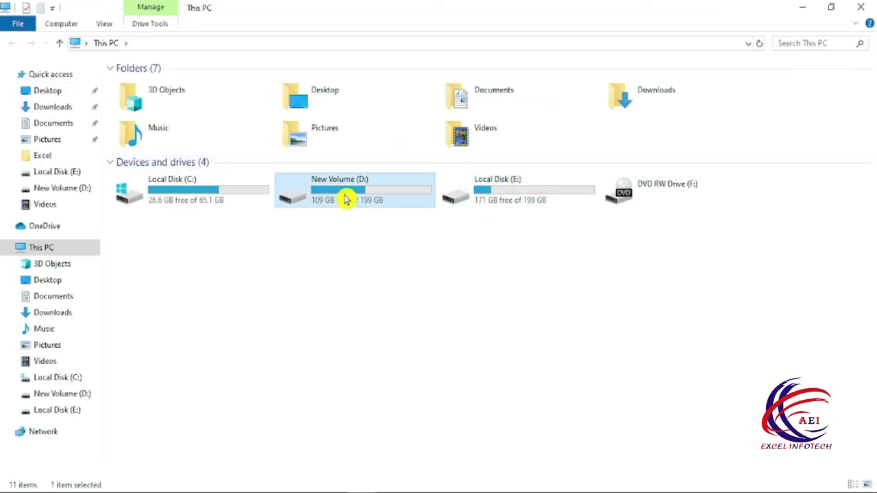
pyautogui.doubleClick(346, 199)
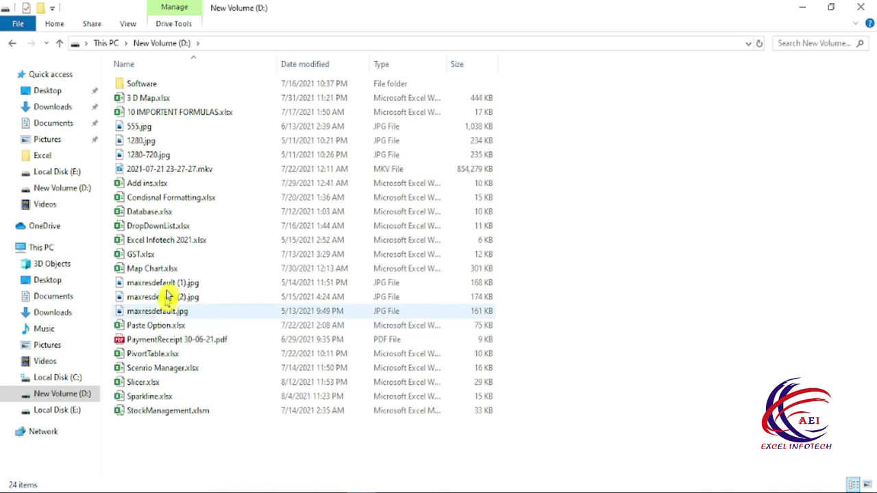
pyautogui.click(180, 241)
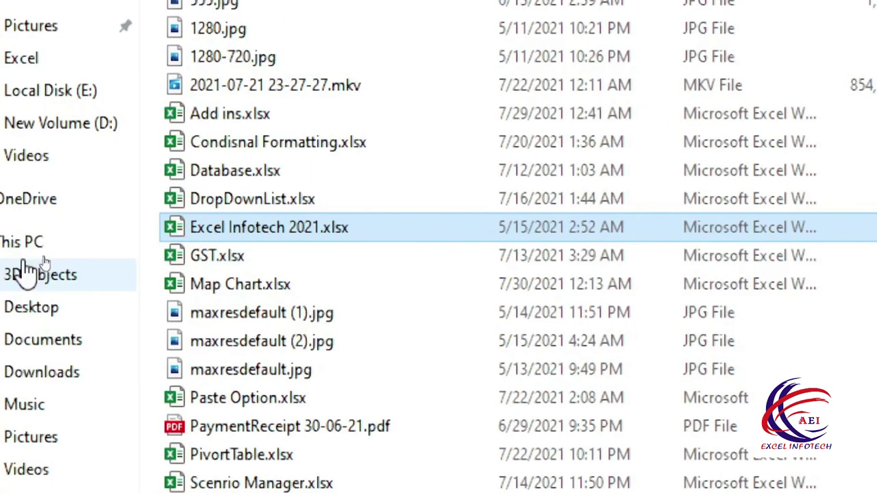
pyautogui.doubleClick(235, 229)
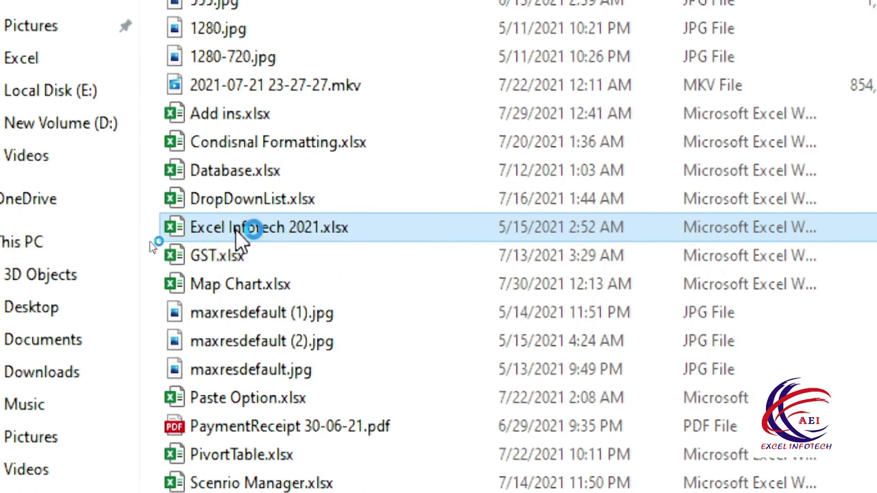